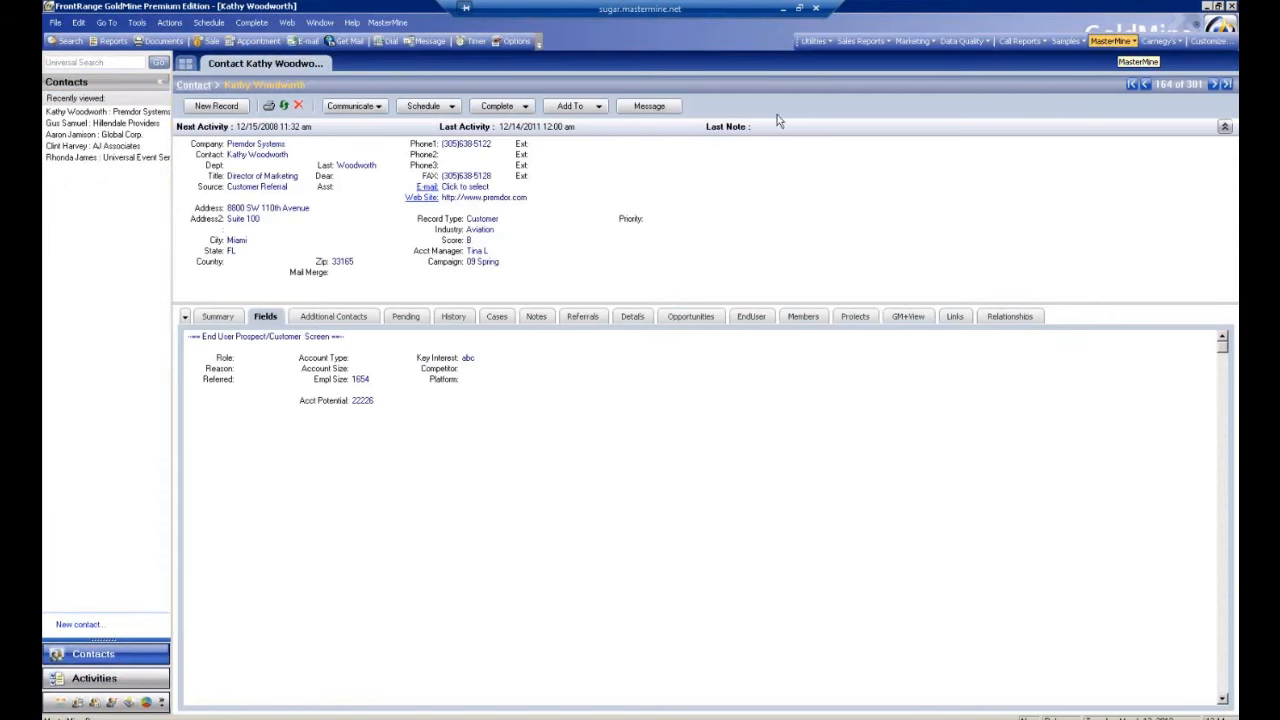
# Start a new MasterMine workbook design based on pending activities of type Sale only.
pyautogui.click(1112, 41)
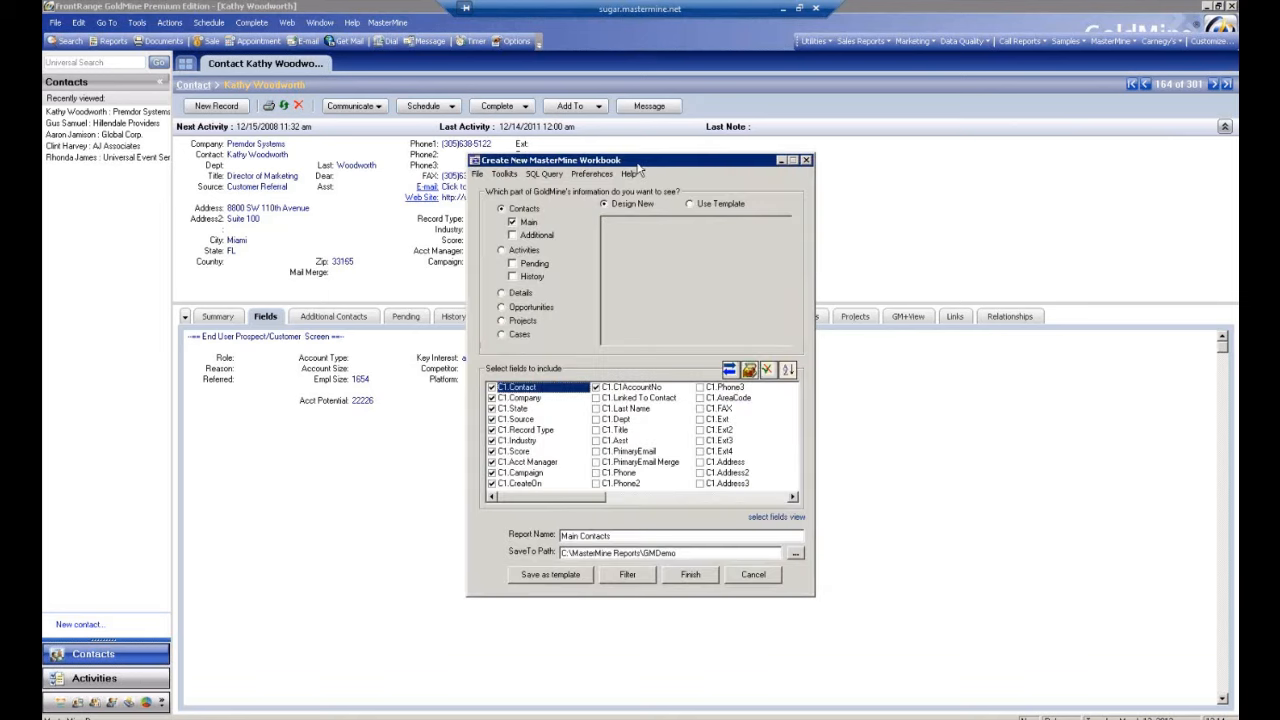
pyautogui.moveTo(643, 165); pyautogui.dragTo(842, 155)
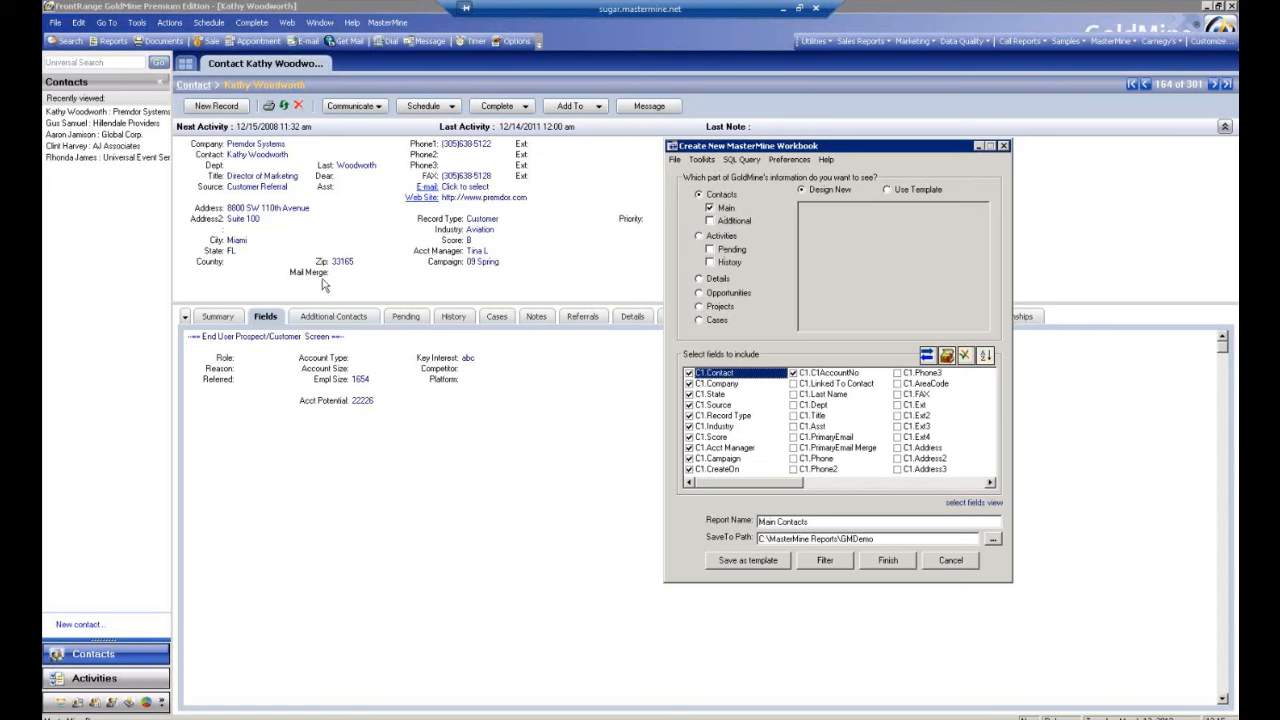
pyautogui.click(710, 250)
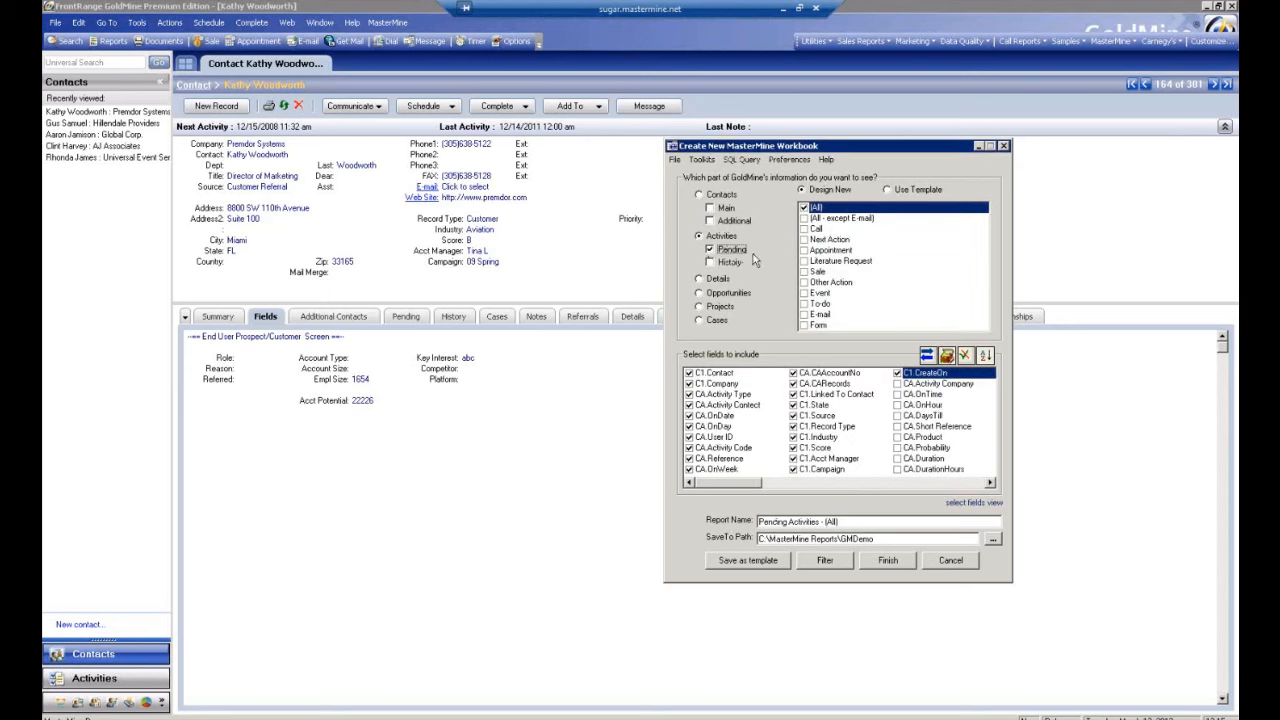
pyautogui.click(804, 274)
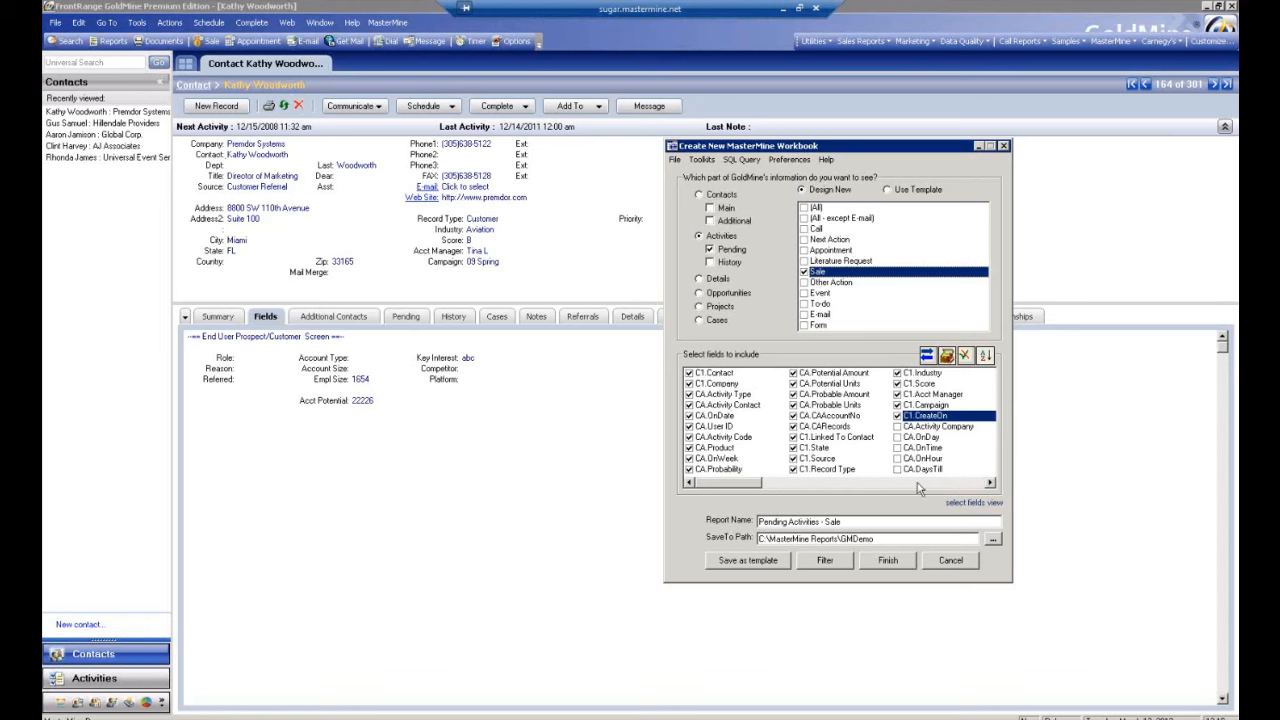
# Include the C2.Account Size and C2.Reason fields in the report.
pyautogui.click(937, 485)
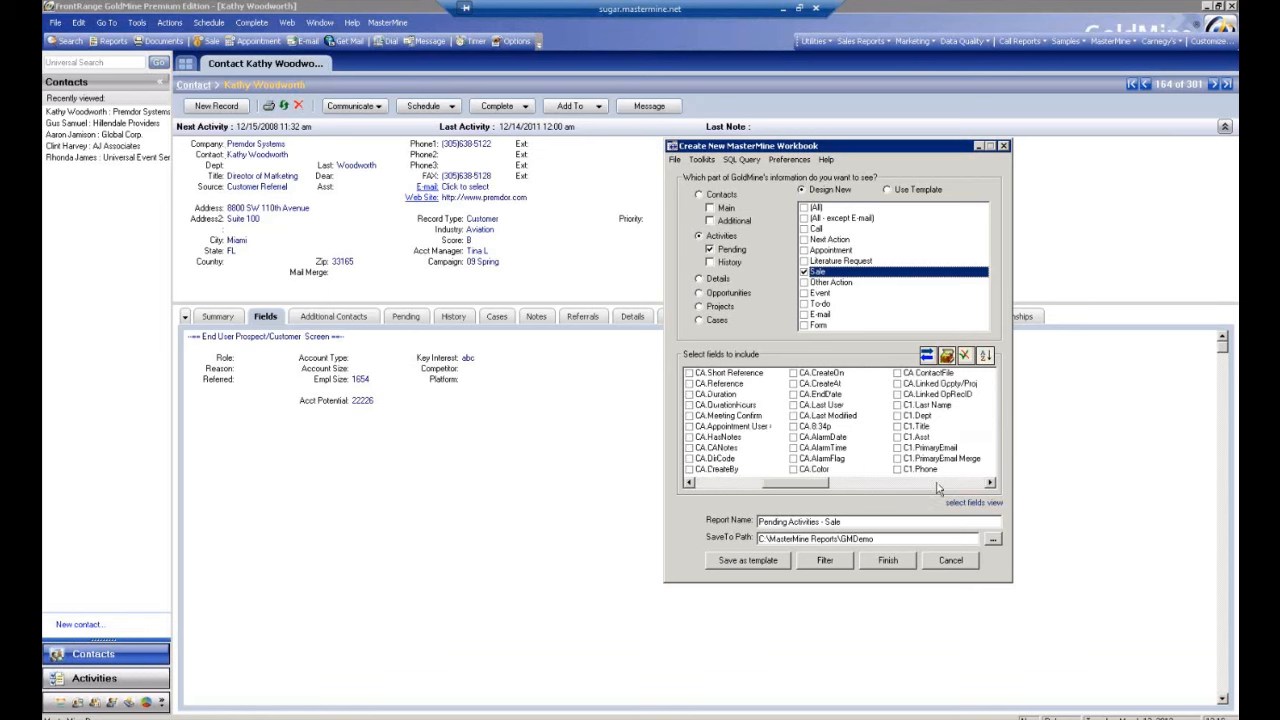
pyautogui.click(937, 485)
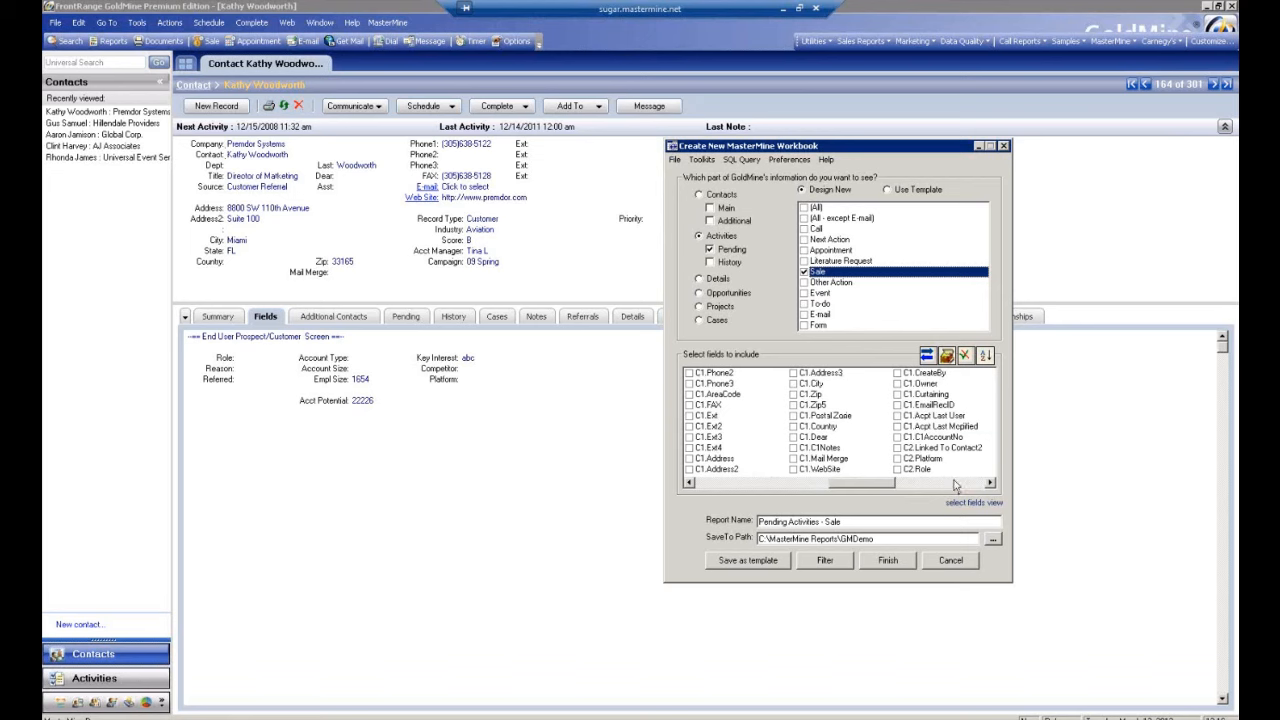
pyautogui.click(955, 485)
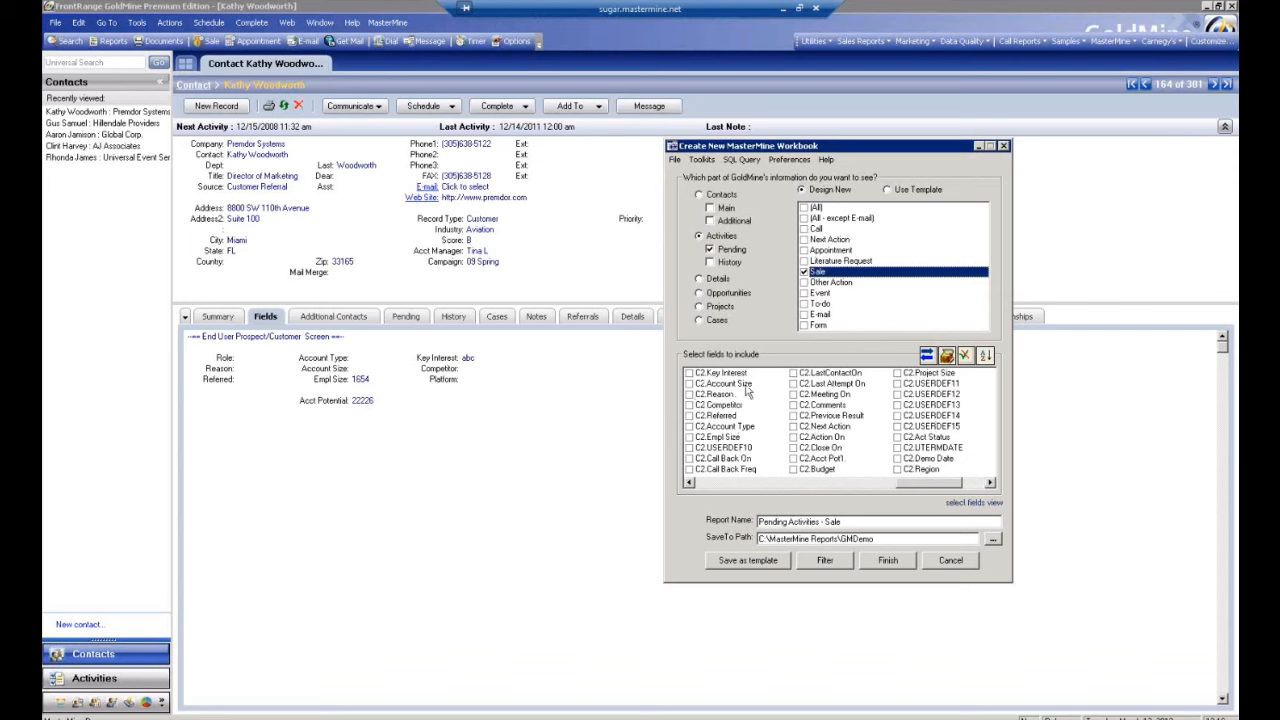
pyautogui.click(689, 395)
pyautogui.click(689, 395)
pyautogui.click(689, 384)
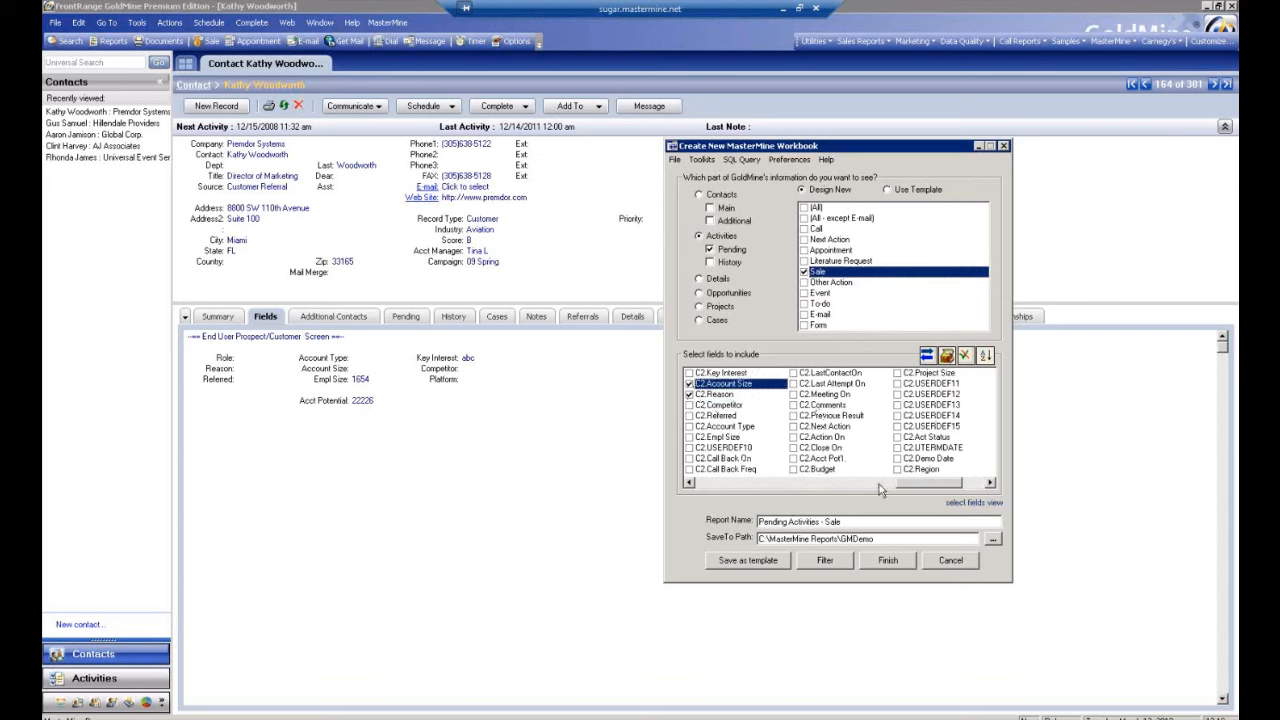
pyautogui.moveTo(879, 484); pyautogui.dragTo(690, 487)
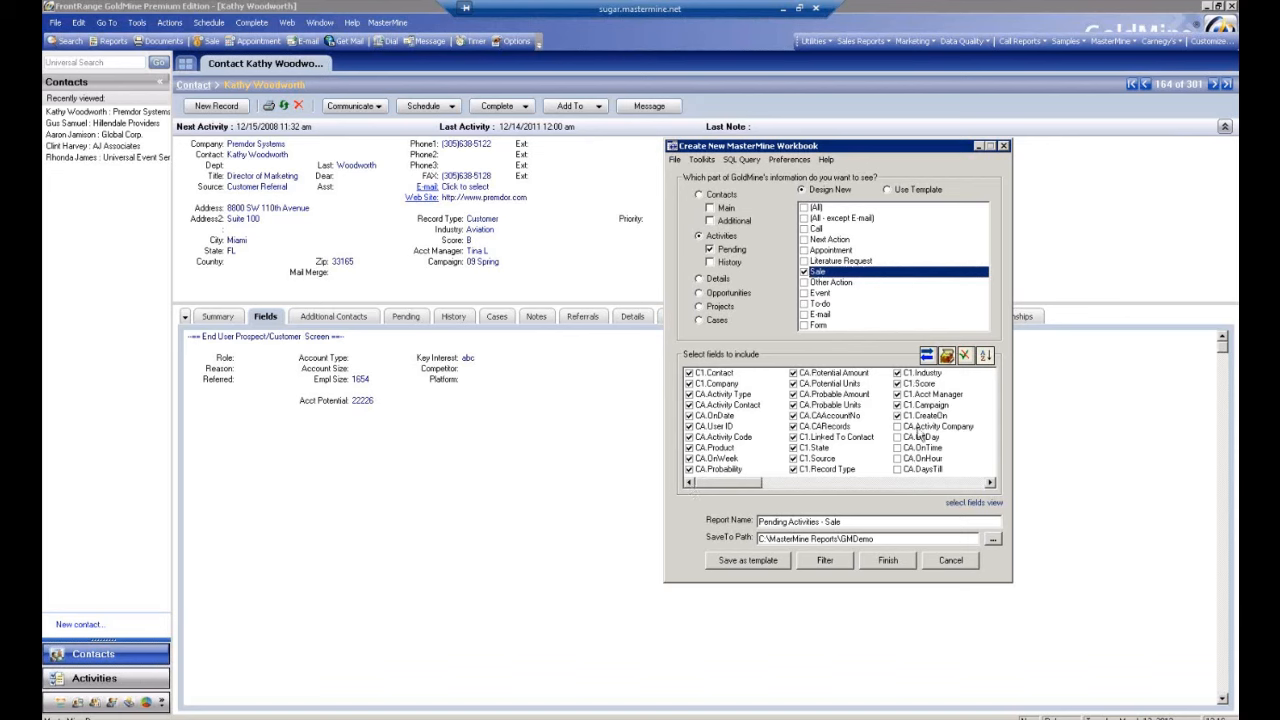
# Generate the Pending Activities - Sale report, replacing the existing one in the same location, and dismiss the completion notice.
pyautogui.click(895, 564)
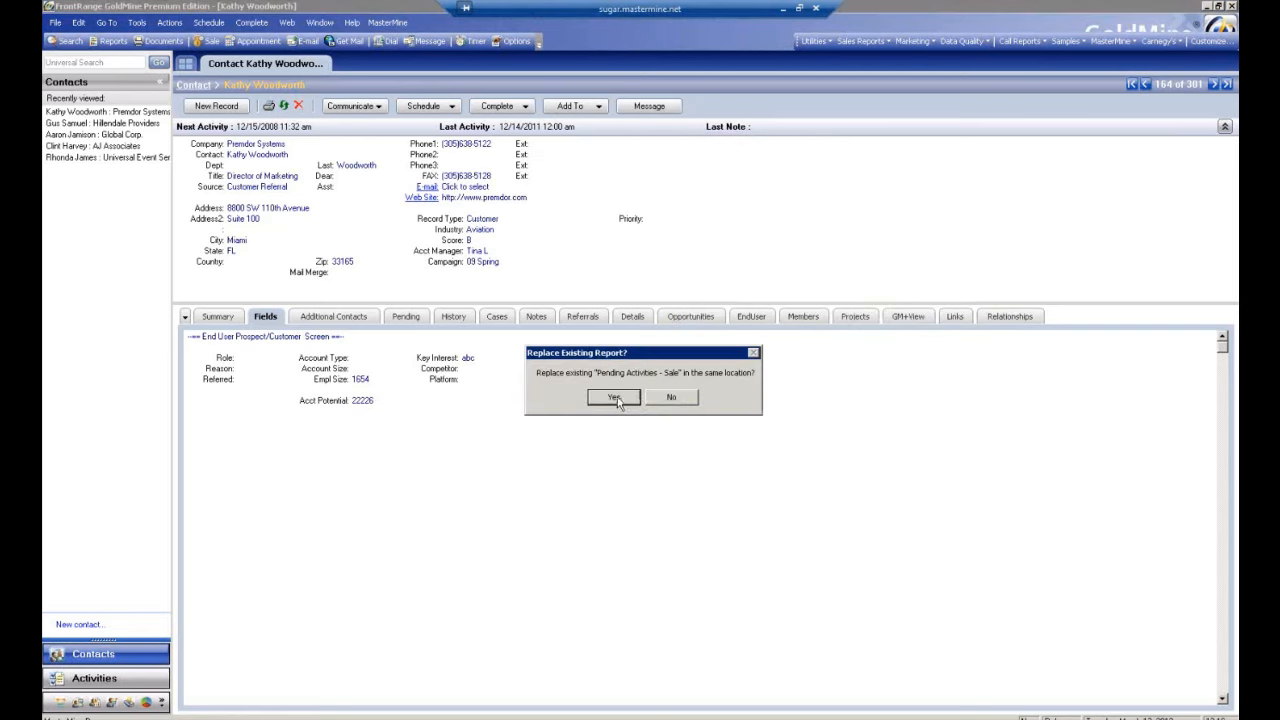
pyautogui.click(620, 400)
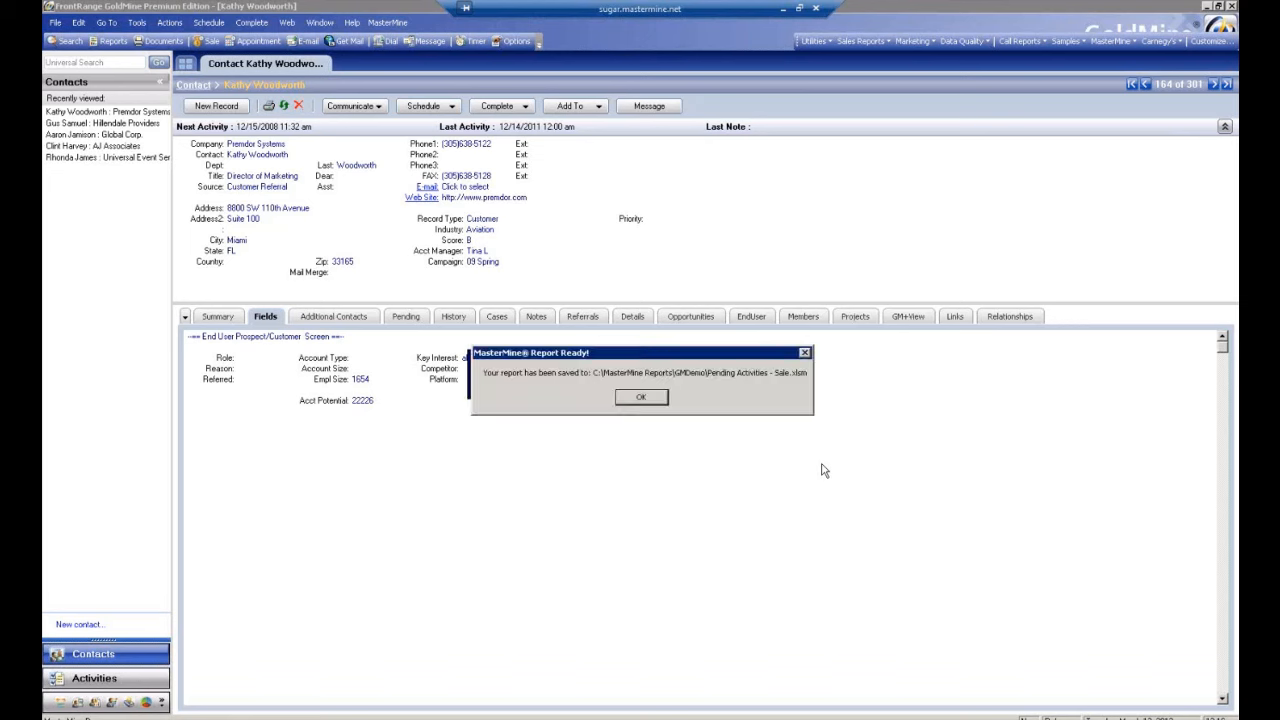
pyautogui.click(651, 399)
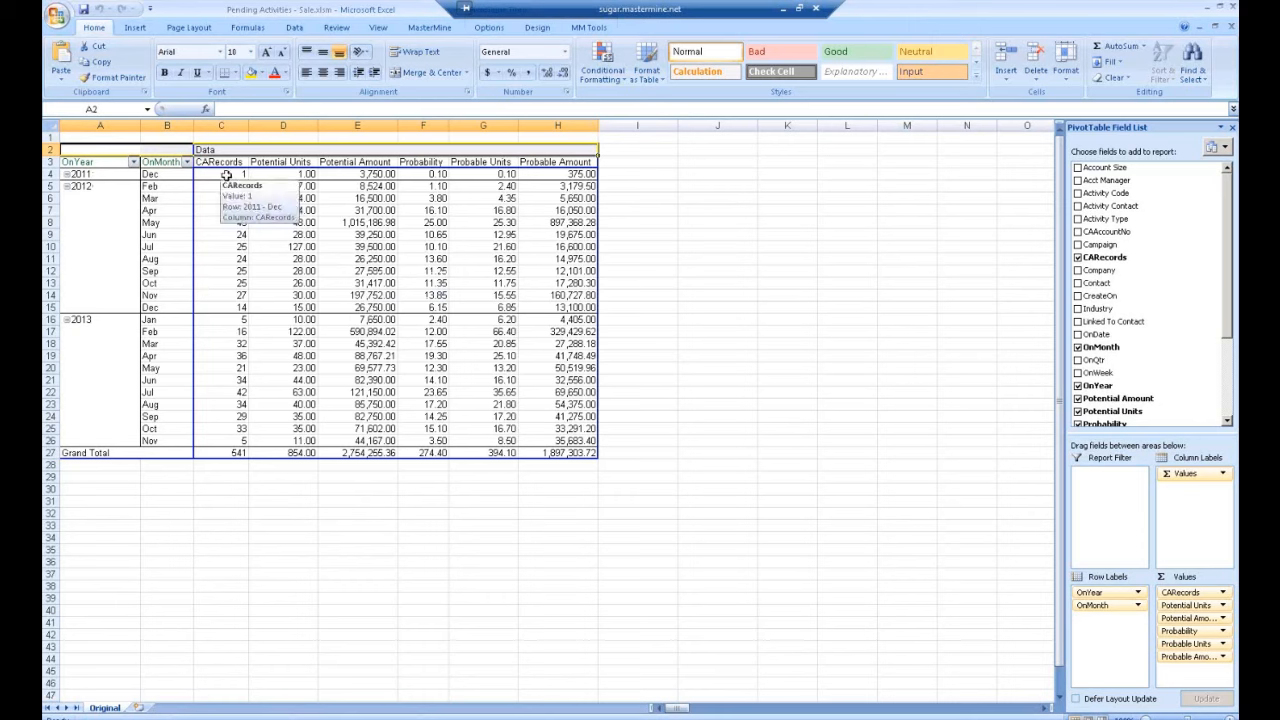
# Review the monthly pivot figures and highlight the March 2013 row from the month through Probable Amount.
pyautogui.moveTo(228, 261)
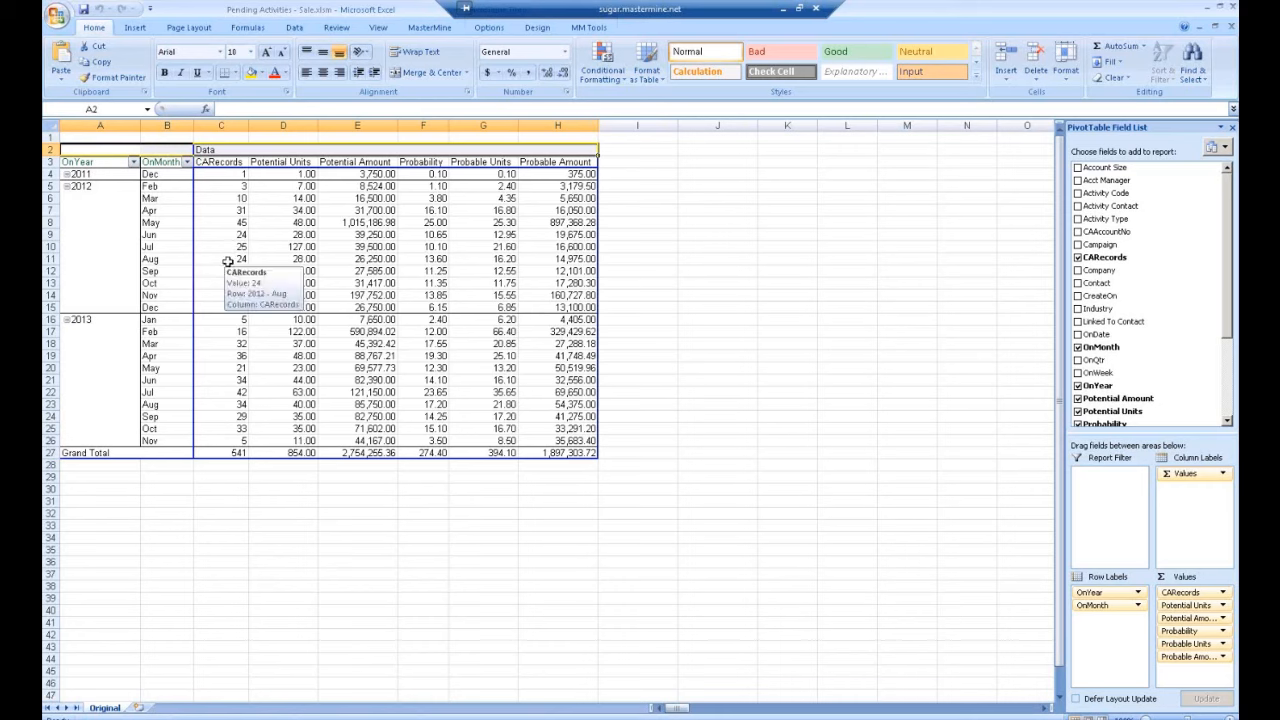
pyautogui.moveTo(302, 256)
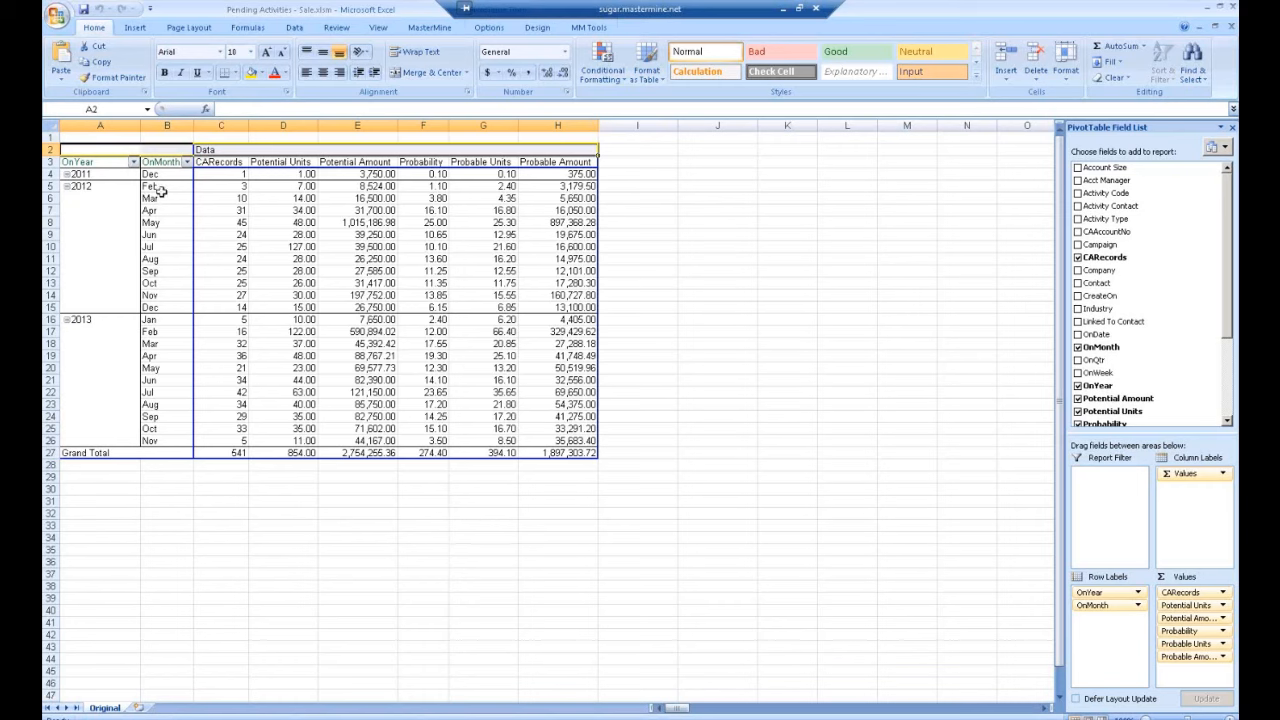
pyautogui.click(166, 345)
pyautogui.moveTo(177, 343); pyautogui.dragTo(553, 340)
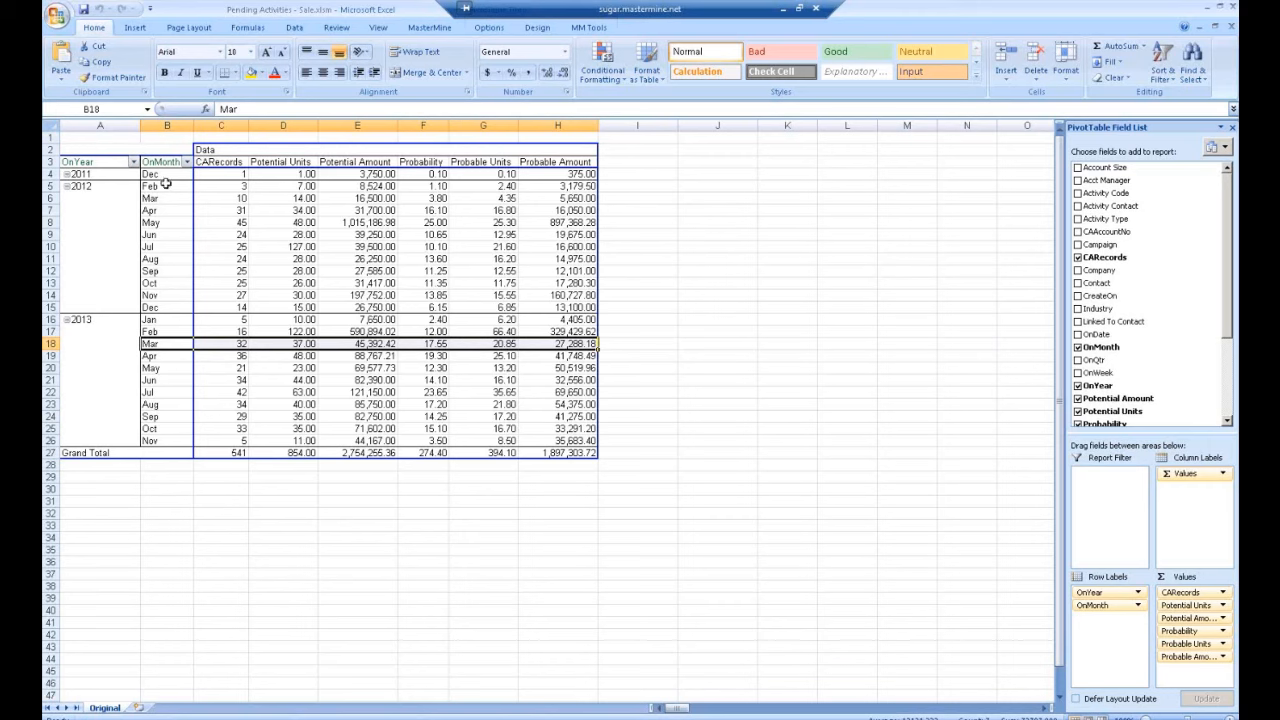
# Make OnYear and OnMonth report filters and filter the pivot table to 2013 and Mar.
pyautogui.moveTo(104, 162); pyautogui.dragTo(143, 143)
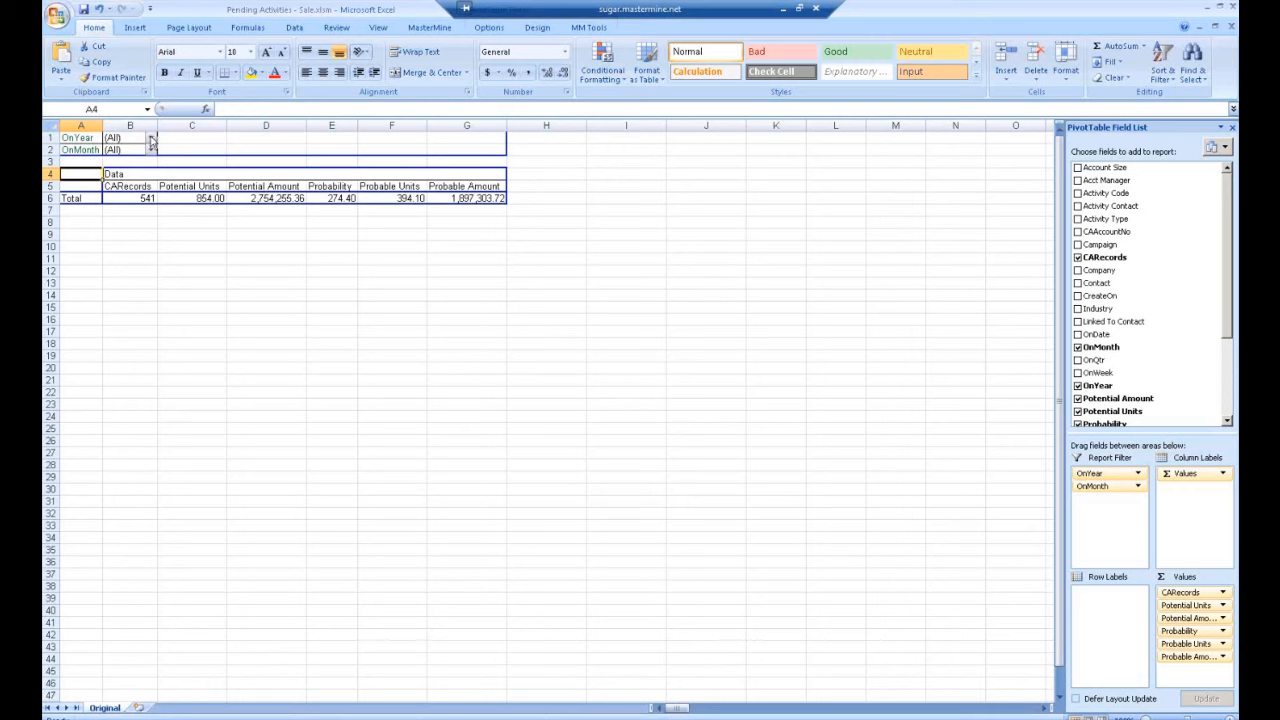
pyautogui.click(151, 139)
pyautogui.click(73, 198)
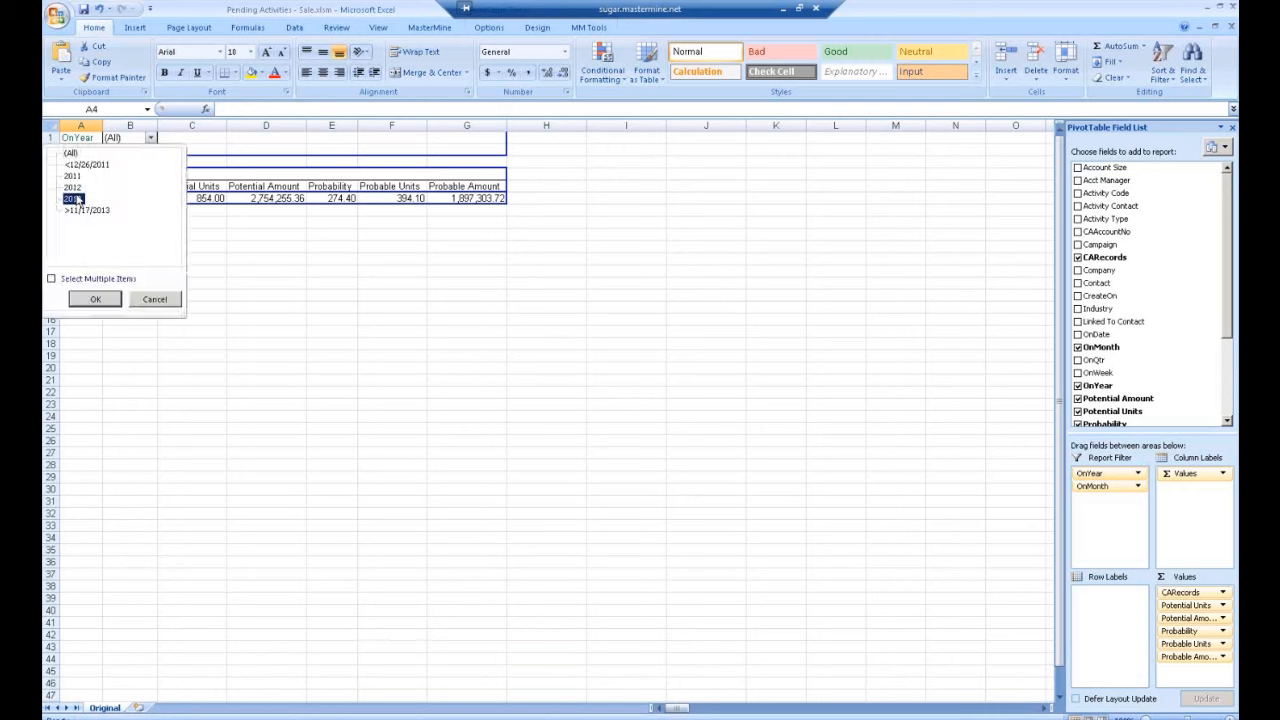
pyautogui.click(100, 300)
pyautogui.click(151, 152)
pyautogui.click(70, 211)
pyautogui.click(95, 311)
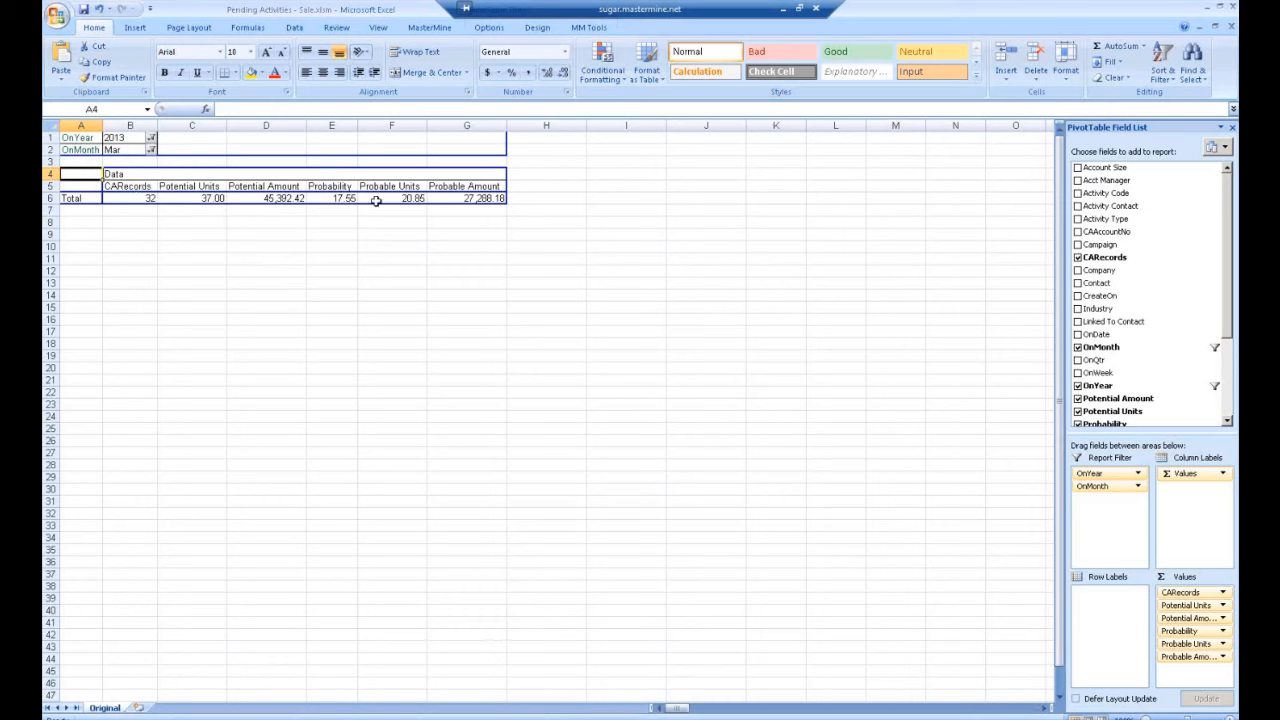
# Add Company as a row field and place Acct Manager before it so companies are grouped by account manager.
pyautogui.moveTo(1098, 270); pyautogui.dragTo(75, 198)
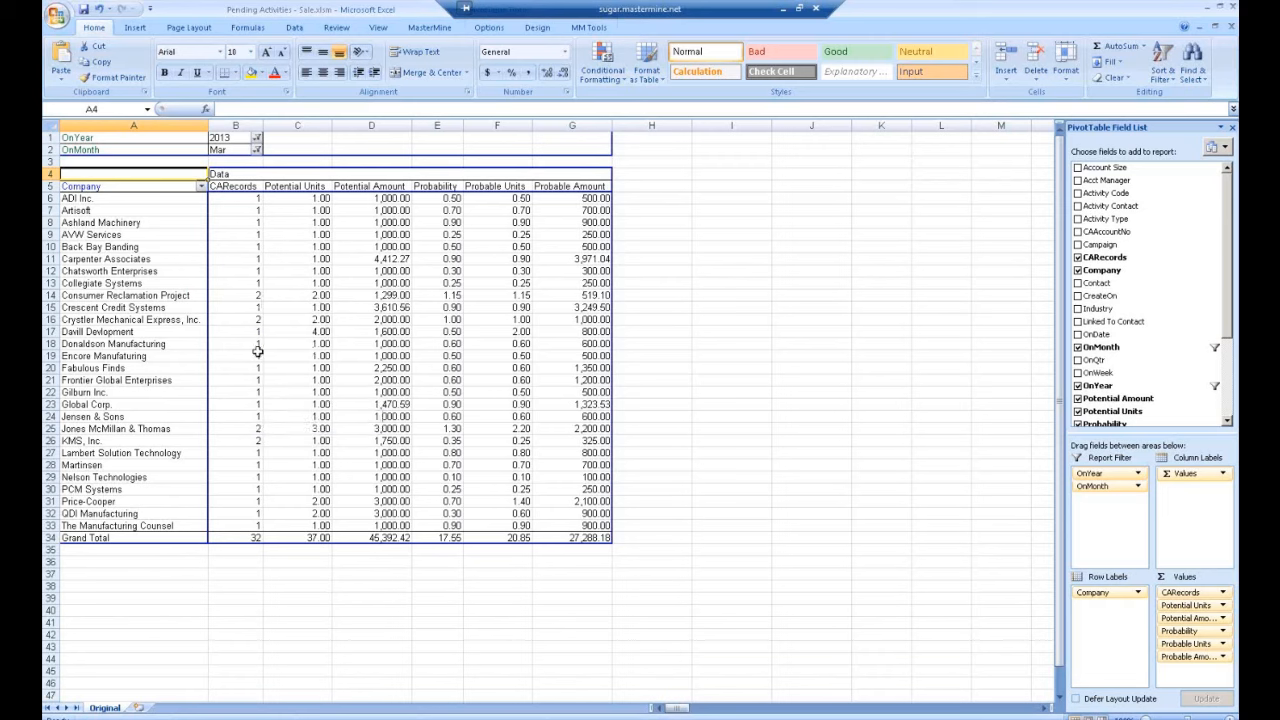
pyautogui.moveTo(1108, 181); pyautogui.dragTo(77, 327)
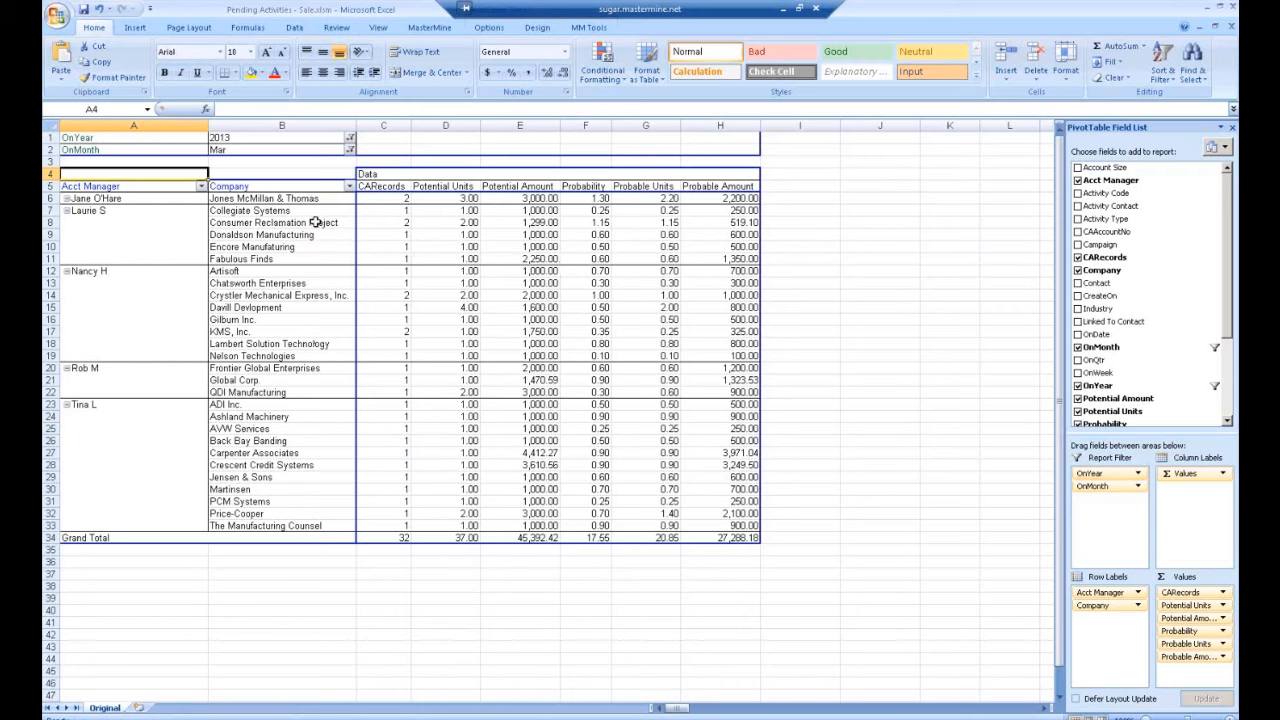
# Drill down into the Crystler Mechanical Express record count, view the first row's contact record in GoldMine, and return to Excel.
pyautogui.moveTo(683, 410)
pyautogui.click(400, 297)
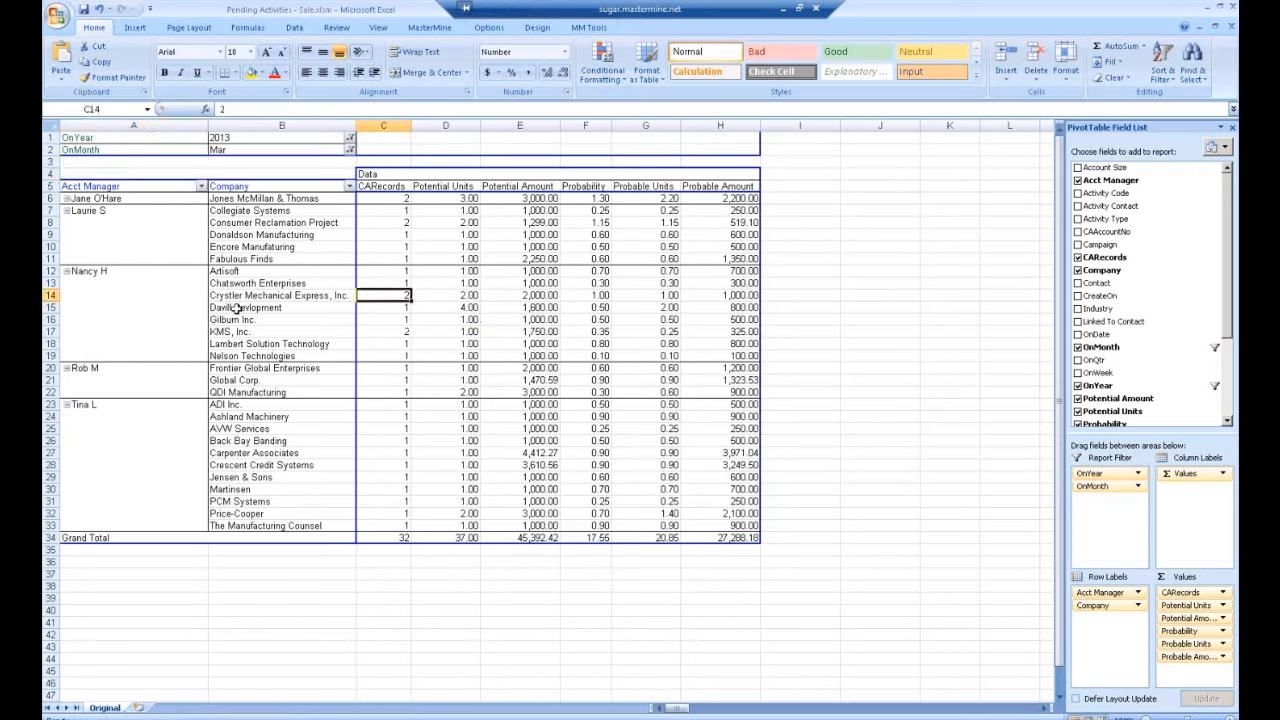
pyautogui.doubleClick(400, 297)
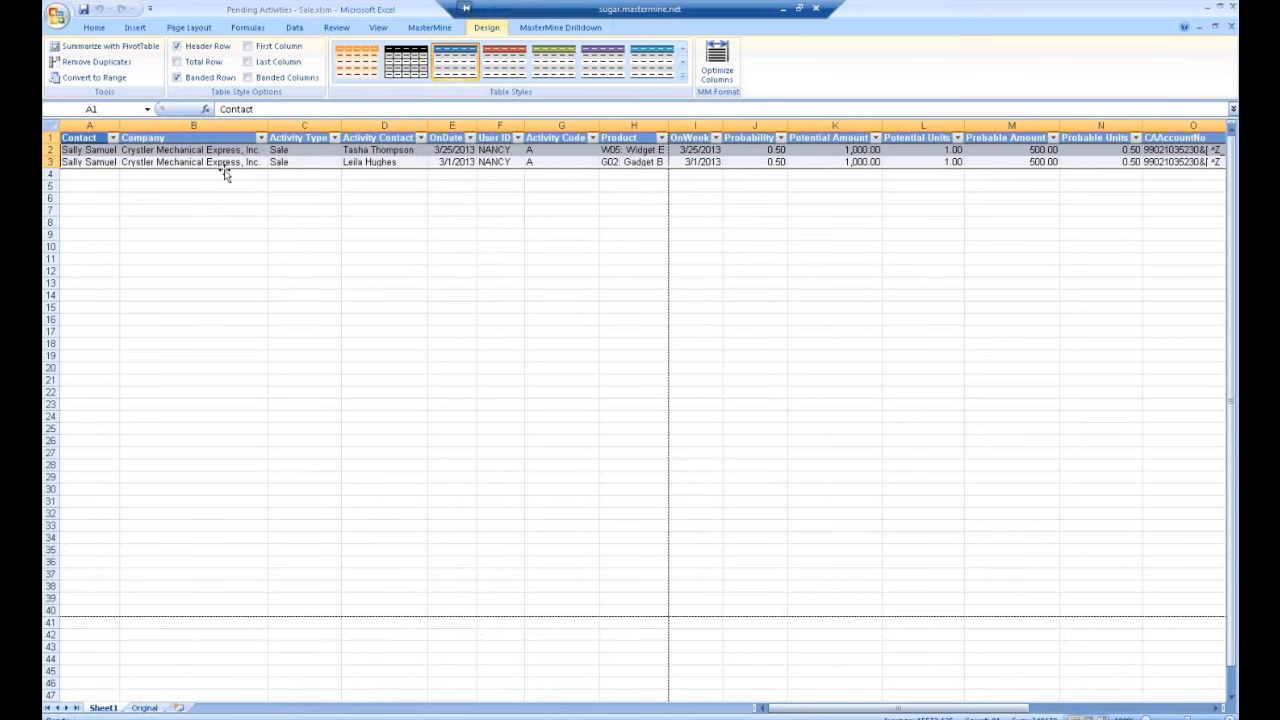
pyautogui.doubleClick(172, 149)
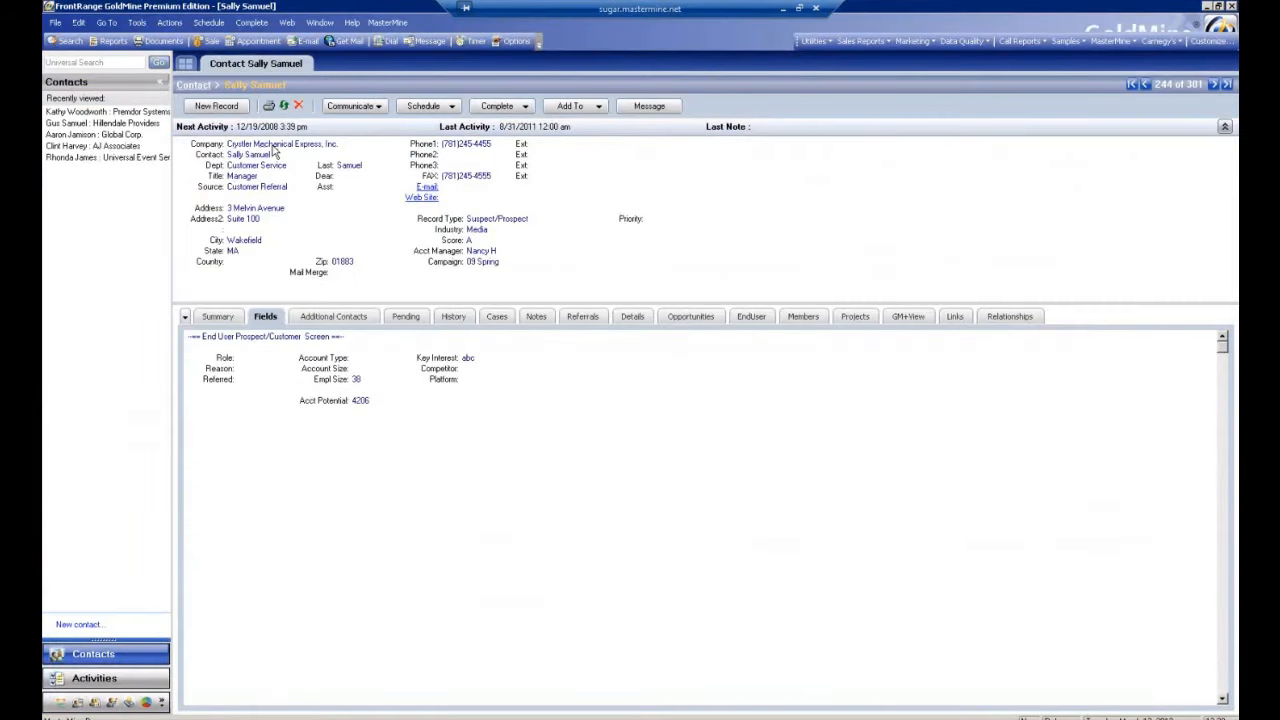
pyautogui.hotkey('alt', 'Tab')
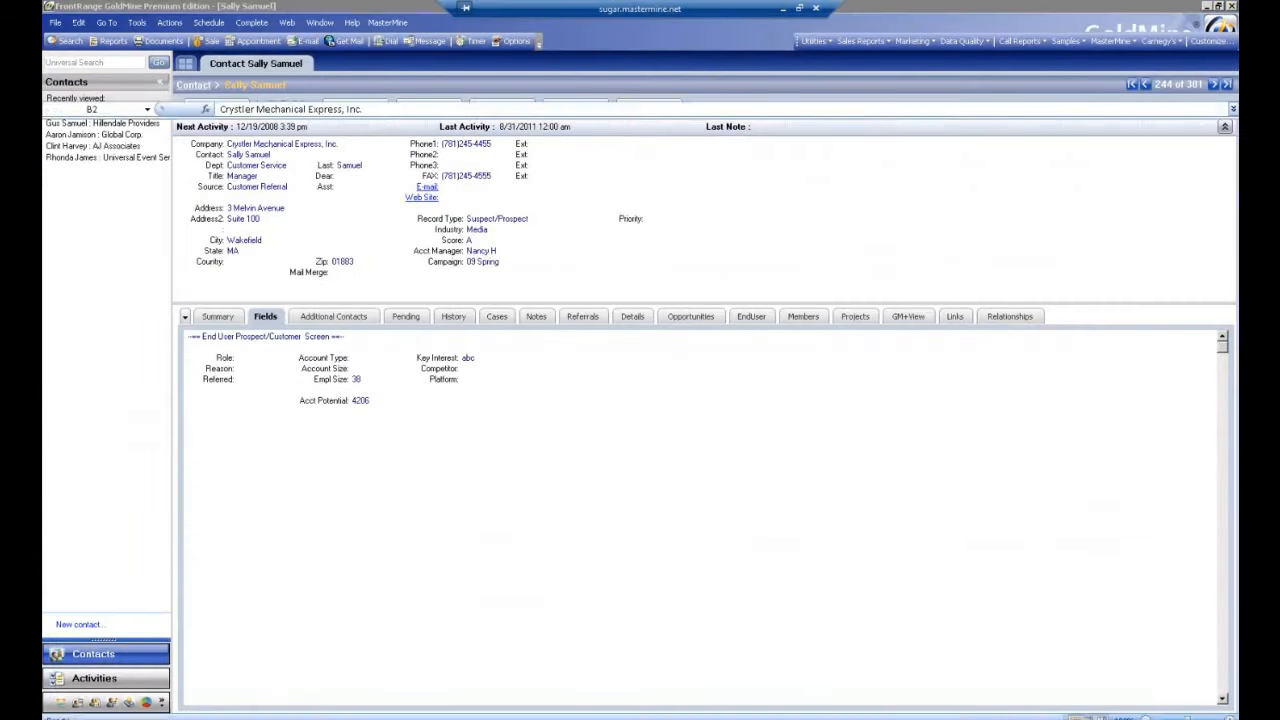
# Open the first Crystler Mechanical Express sale activity for editing in GoldMine, cancel without changes, and return to Excel.
pyautogui.click(567, 30)
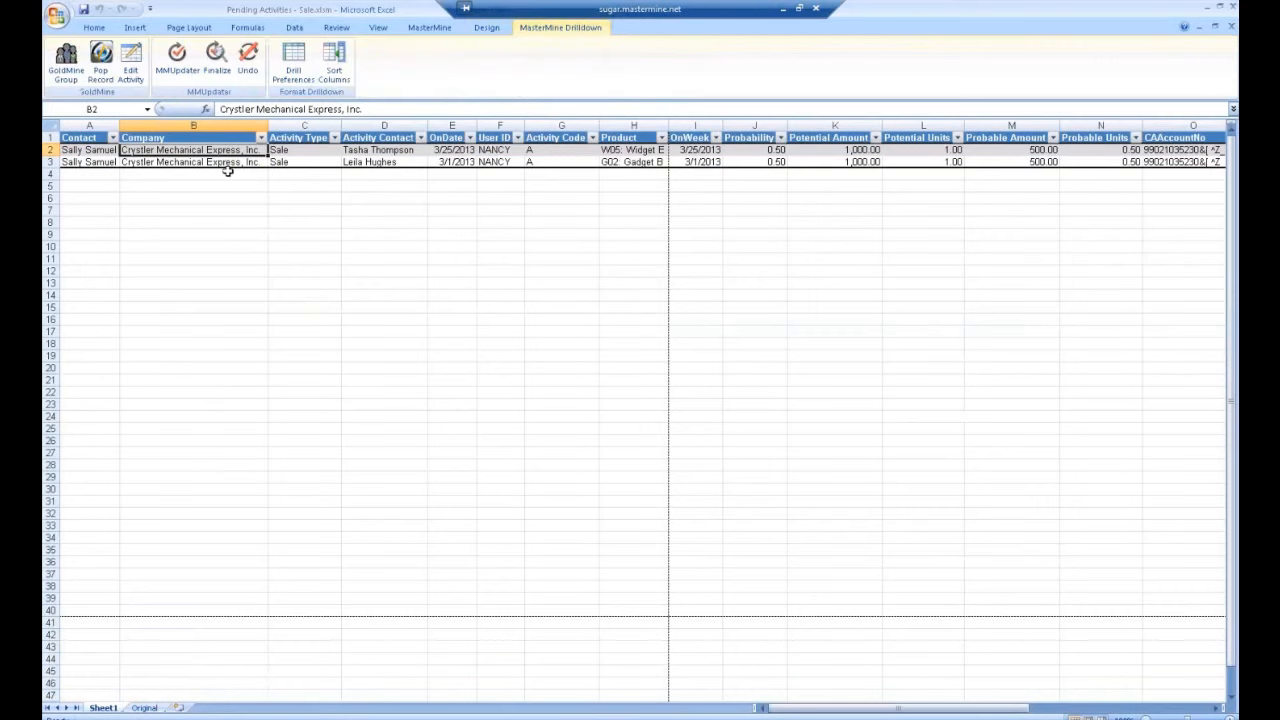
pyautogui.click(130, 64)
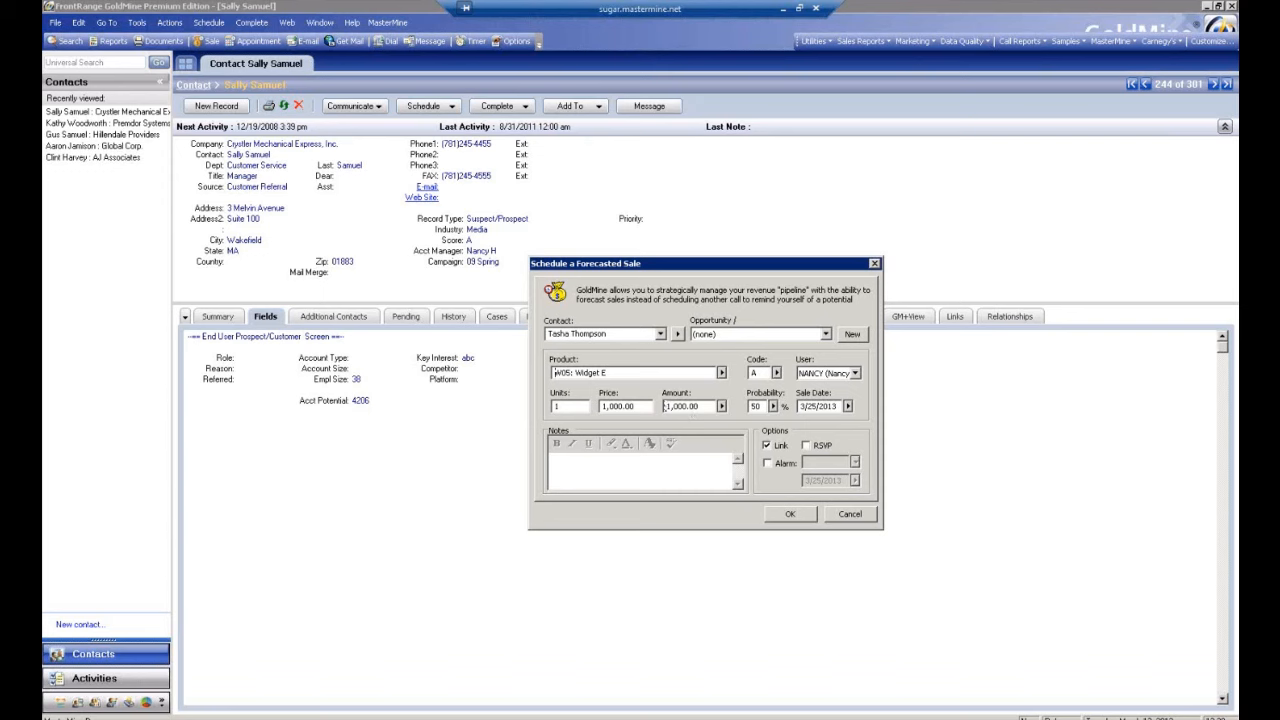
pyautogui.click(857, 519)
pyautogui.hotkey('alt', 'Tab')
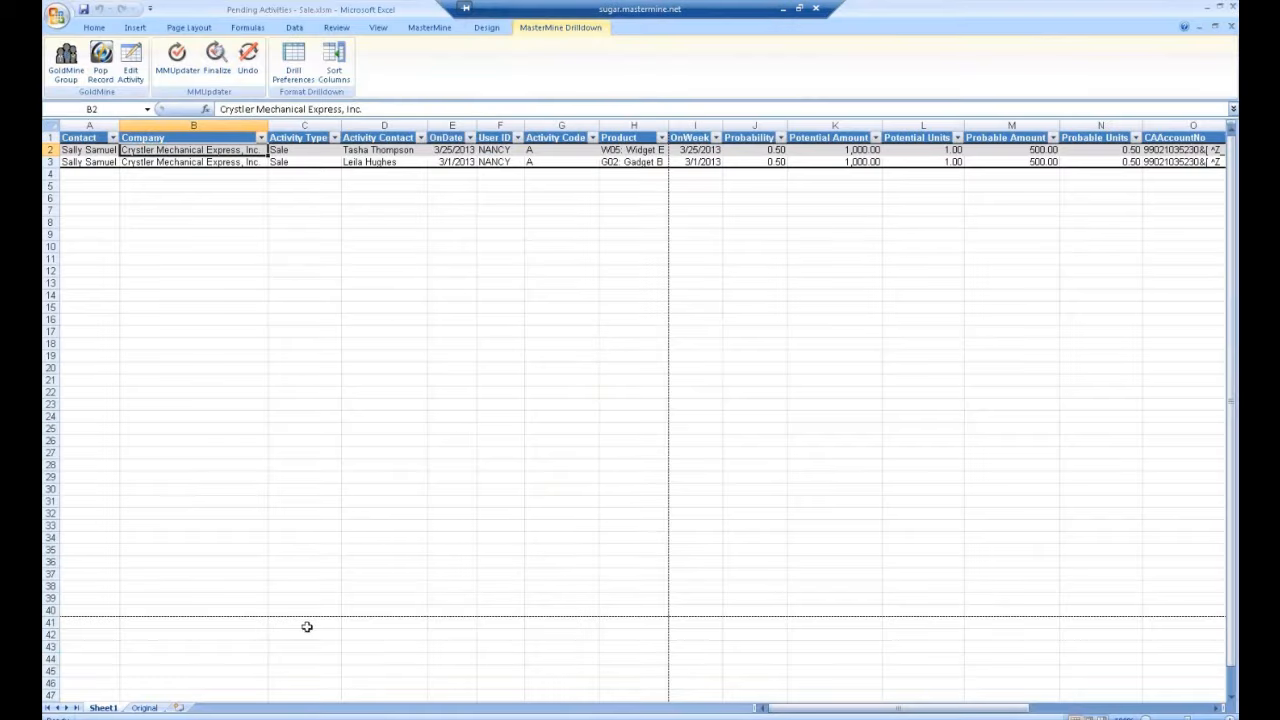
# On the Original sheet, replace the Company row field with Product under Acct Manager.
pyautogui.click(144, 707)
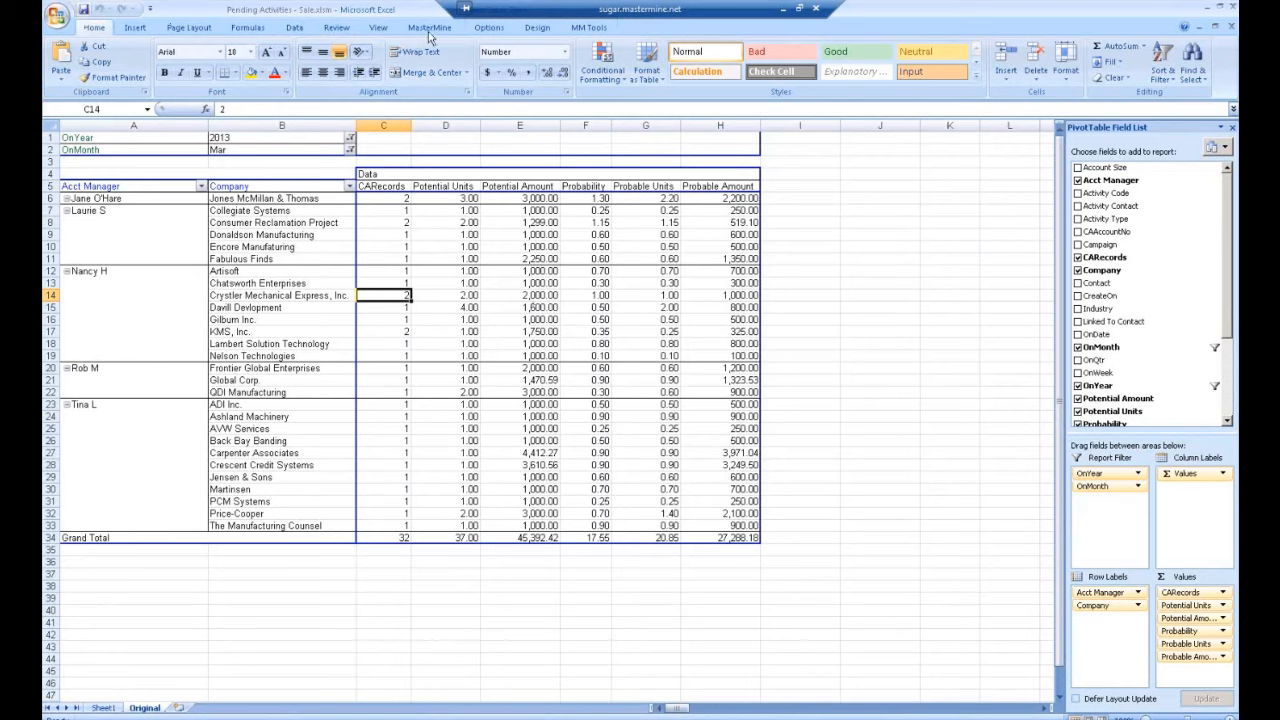
pyautogui.click(430, 28)
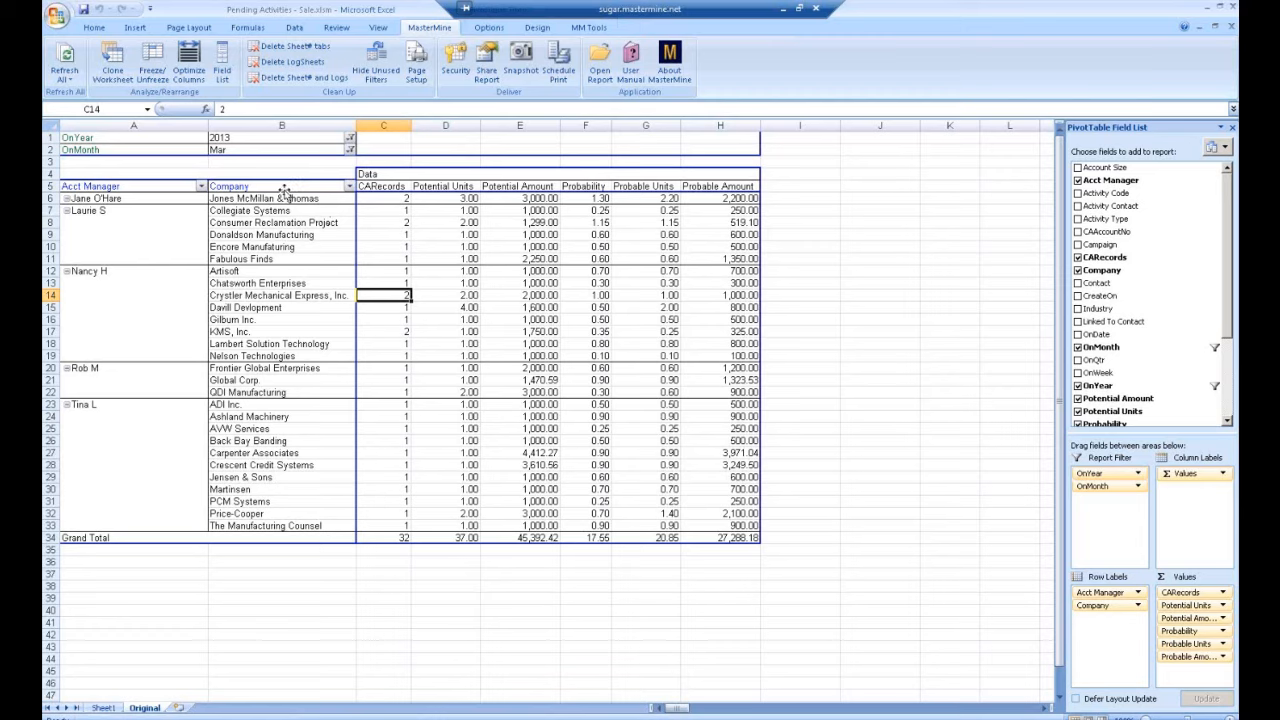
pyautogui.moveTo(288, 186); pyautogui.dragTo(1112, 245)
pyautogui.moveTo(1229, 313); pyautogui.dragTo(1229, 388)
pyautogui.moveTo(1096, 354); pyautogui.dragTo(130, 220)
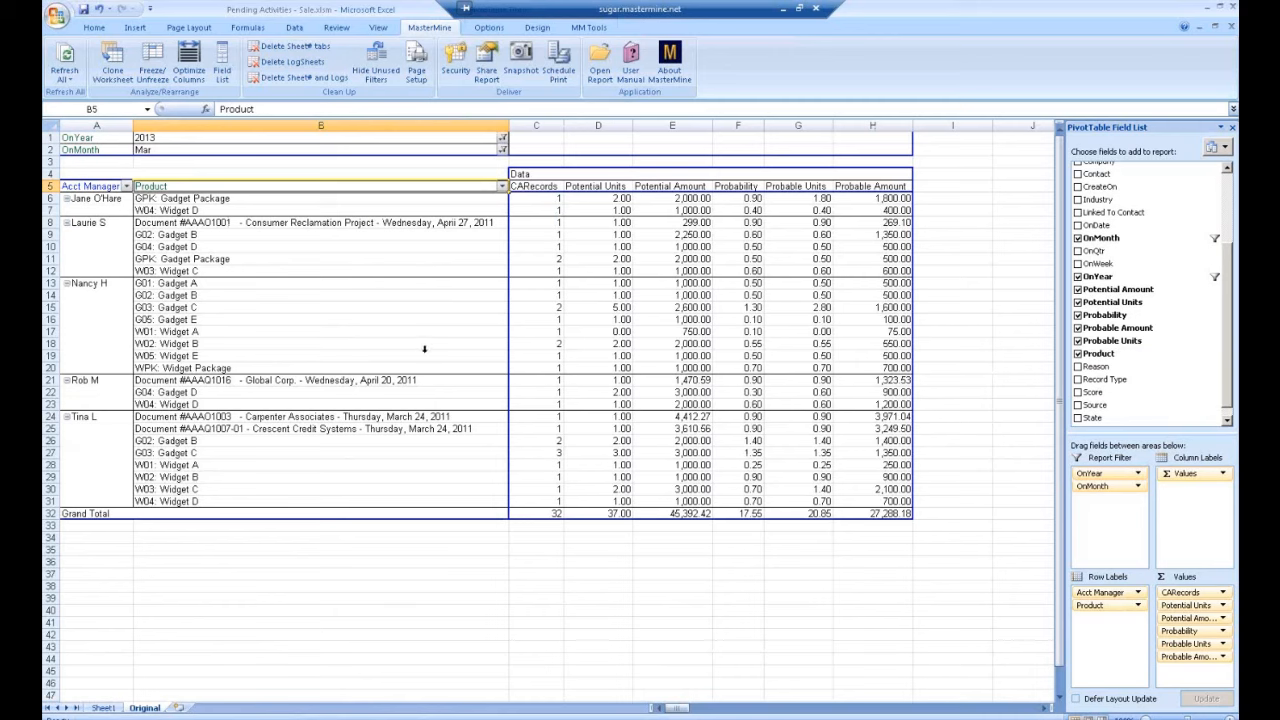
# Clone the Original worksheet and replace the Product row field with Company on the copy.
pyautogui.click(114, 64)
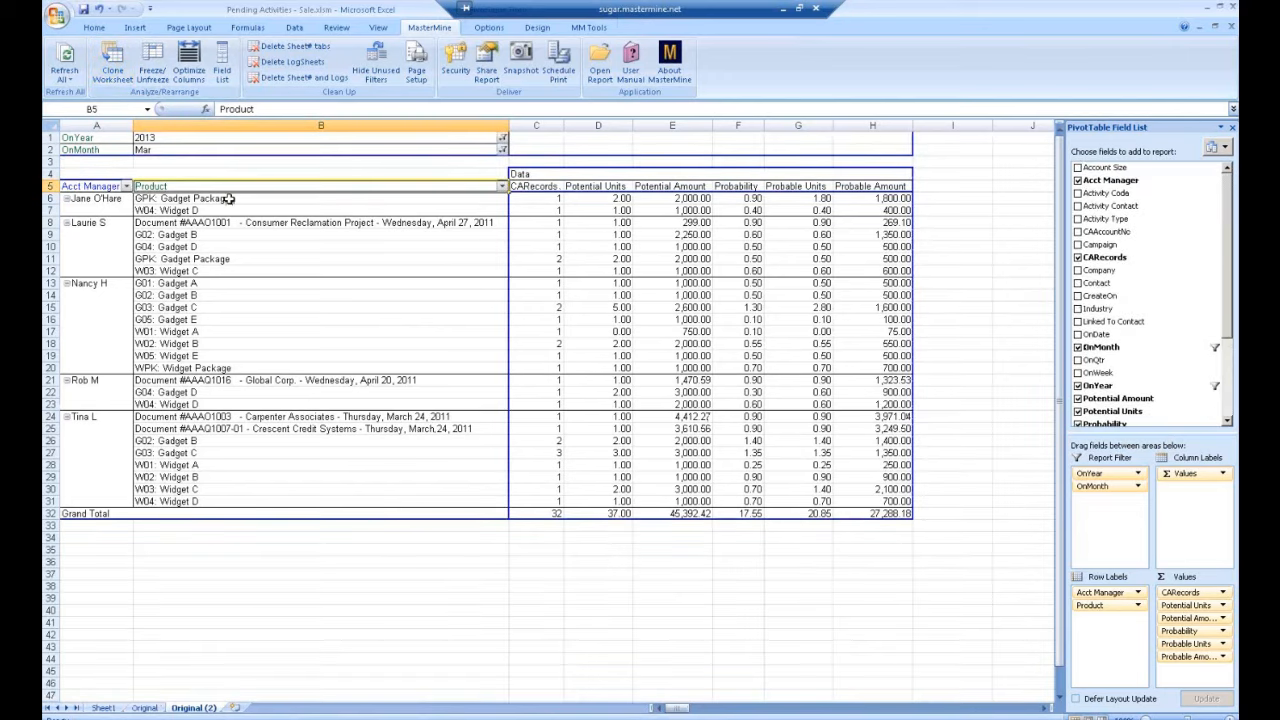
pyautogui.moveTo(229, 198)
pyautogui.mouseDown()
pyautogui.moveTo(425, 228)
pyautogui.moveTo(1140, 270)
pyautogui.moveTo(517, 312)
pyautogui.moveTo(128, 220)
pyautogui.mouseUp()
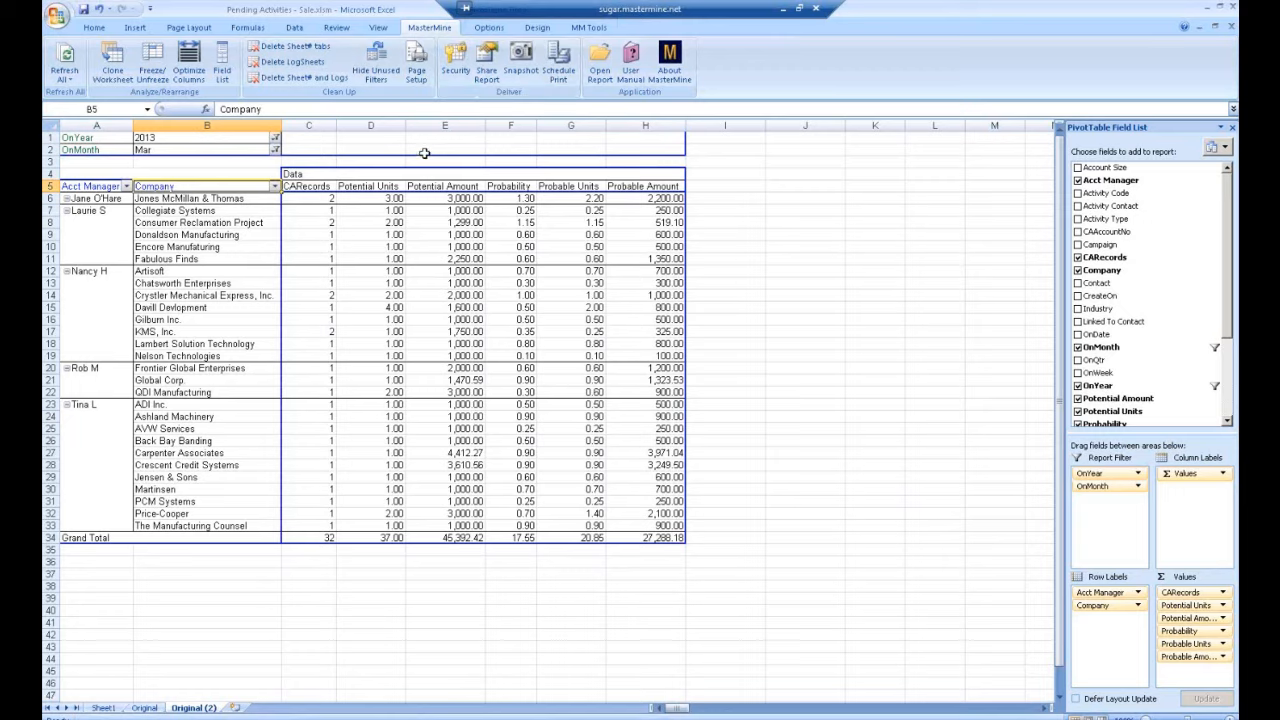
# Save the report, choose a different GoldMine username in its taskbar sharing settings, and cancel without linking.
pyautogui.click(84, 9)
pyautogui.click(486, 66)
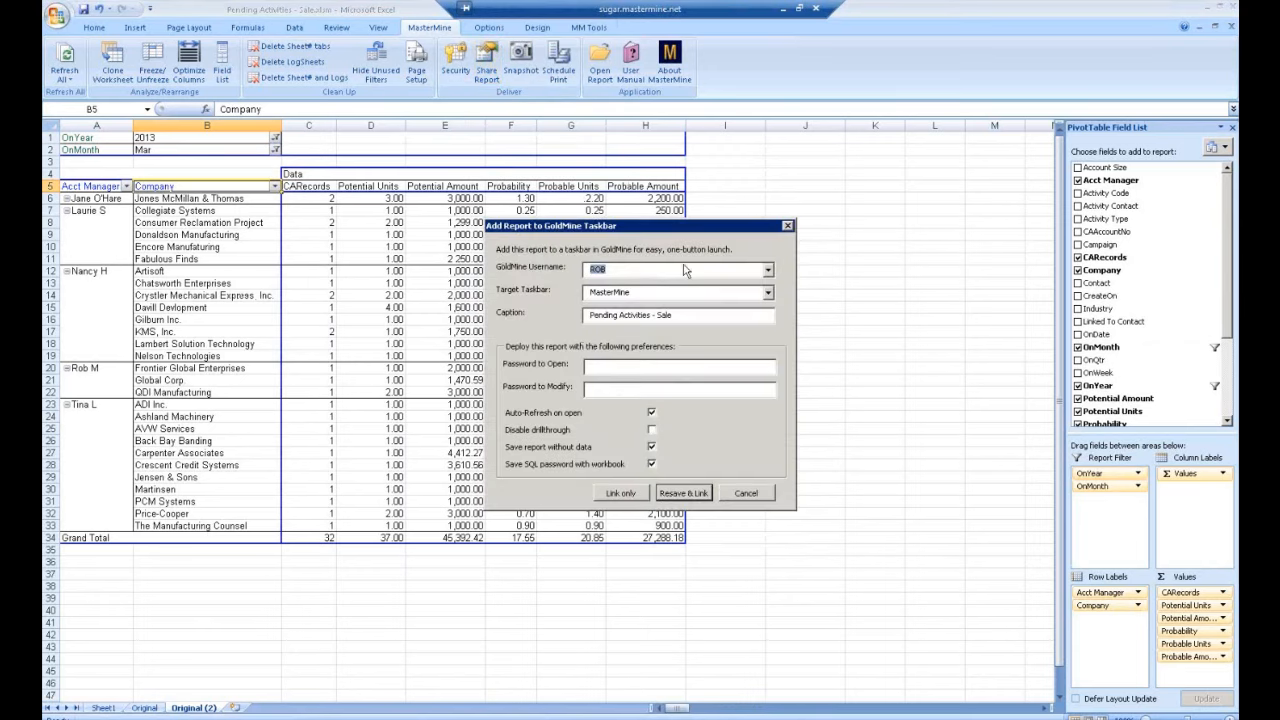
pyautogui.click(768, 270)
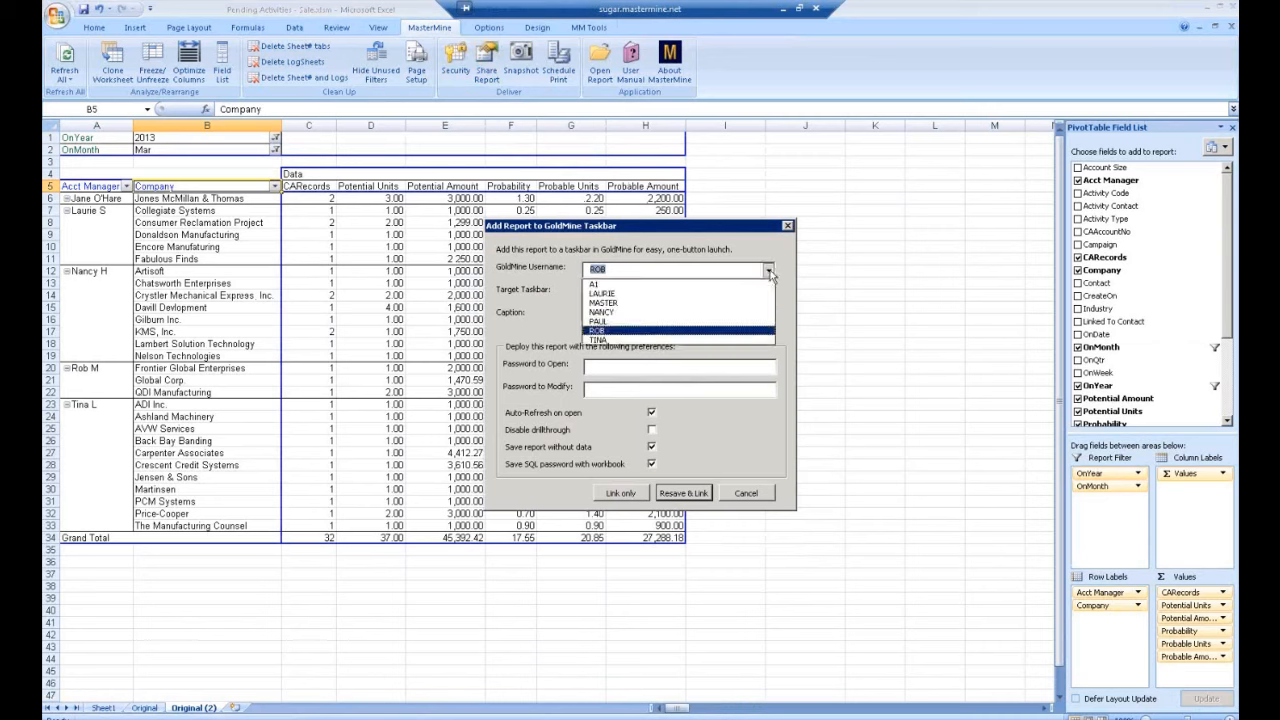
pyautogui.click(614, 313)
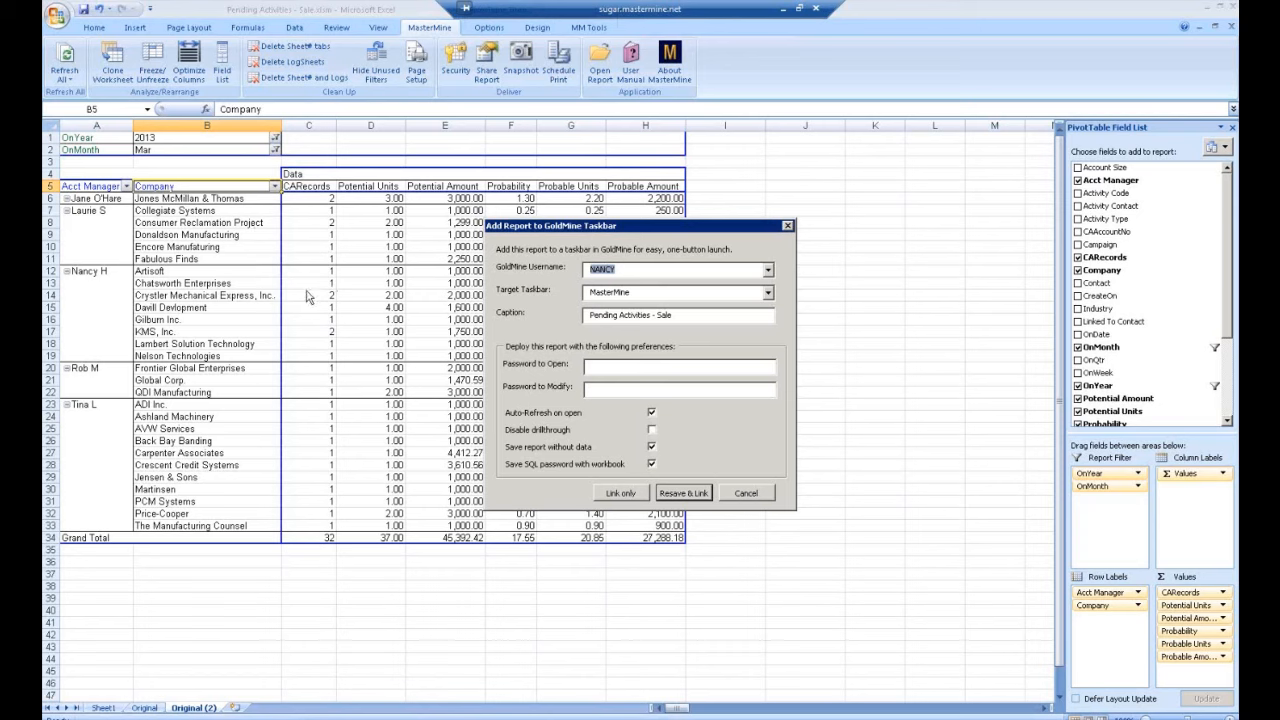
pyautogui.click(746, 493)
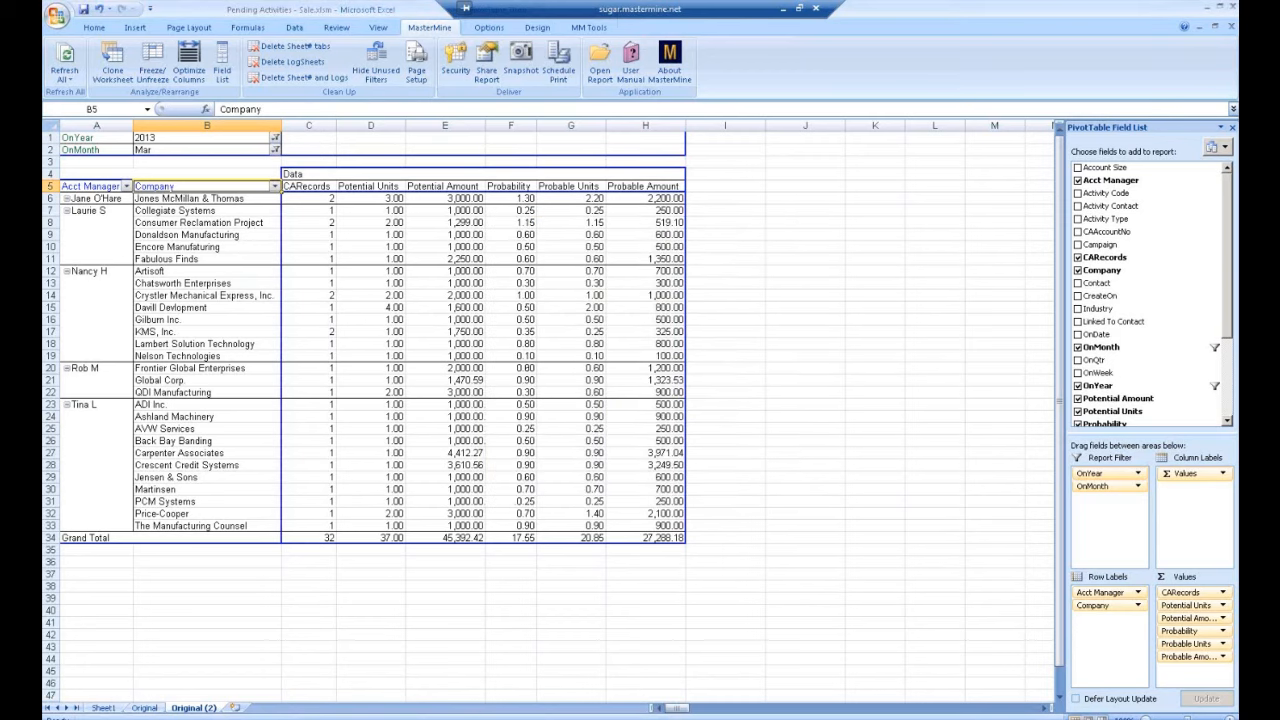
# Switch to GoldMine and open the Sales Forecast report from the Sales Reports taskbar.
pyautogui.click(490, 718)
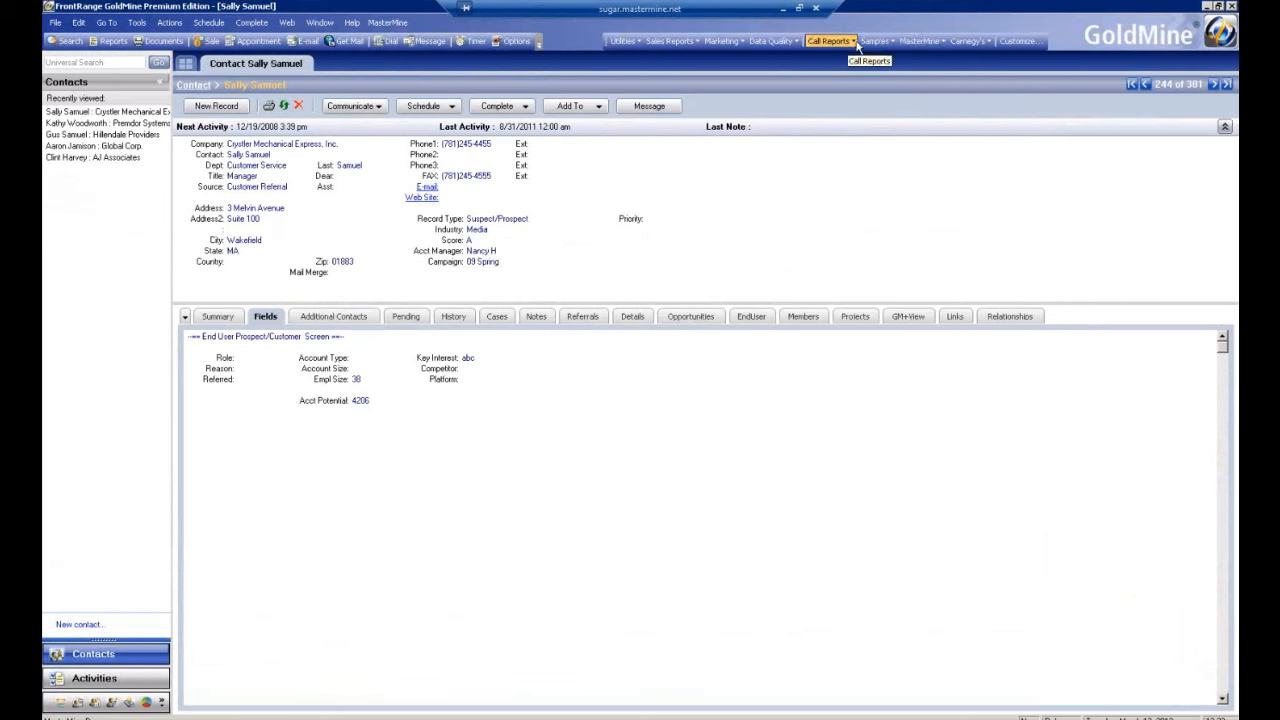
pyautogui.click(853, 42)
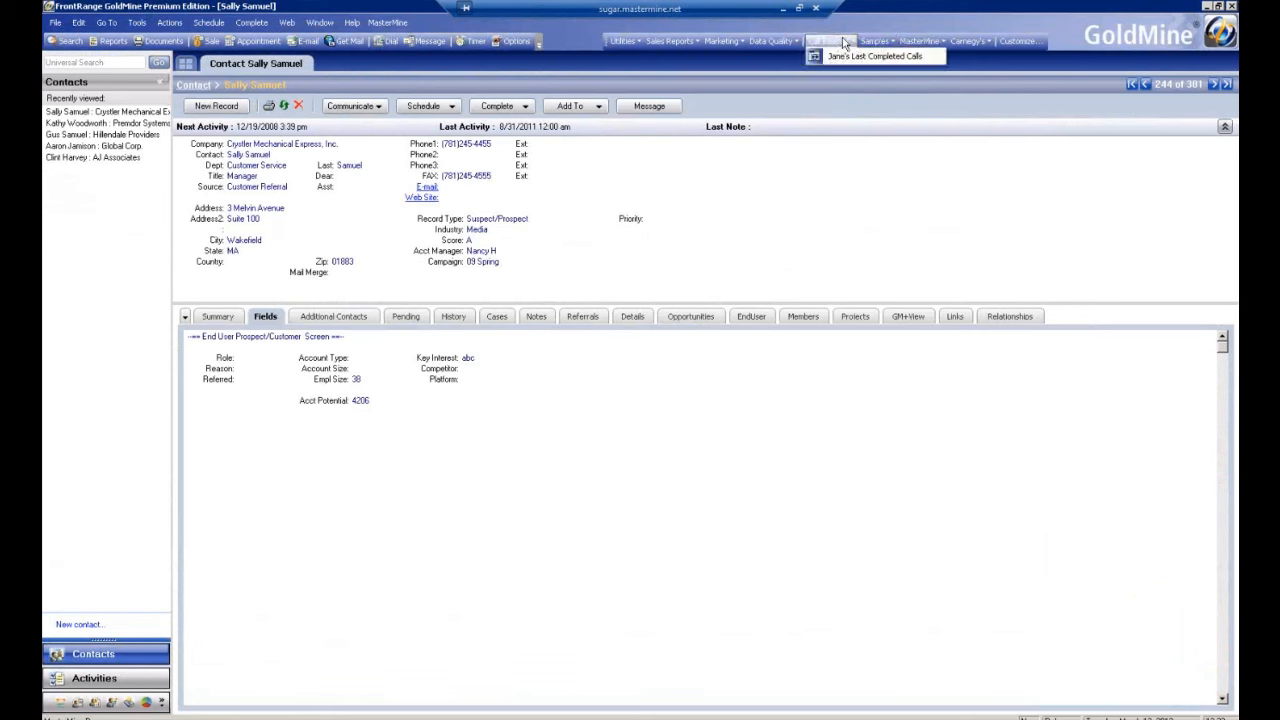
pyautogui.click(695, 47)
pyautogui.click(695, 47)
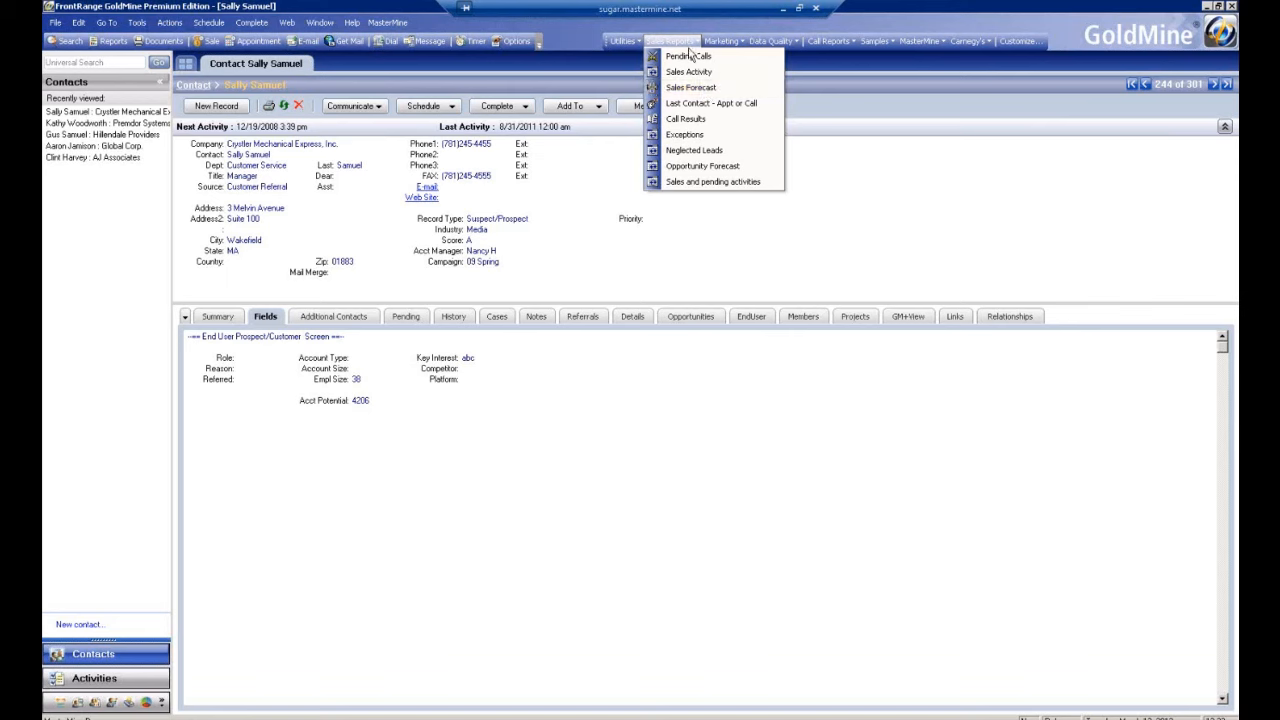
pyautogui.click(702, 88)
pyautogui.click(641, 401)
pyautogui.click(767, 571)
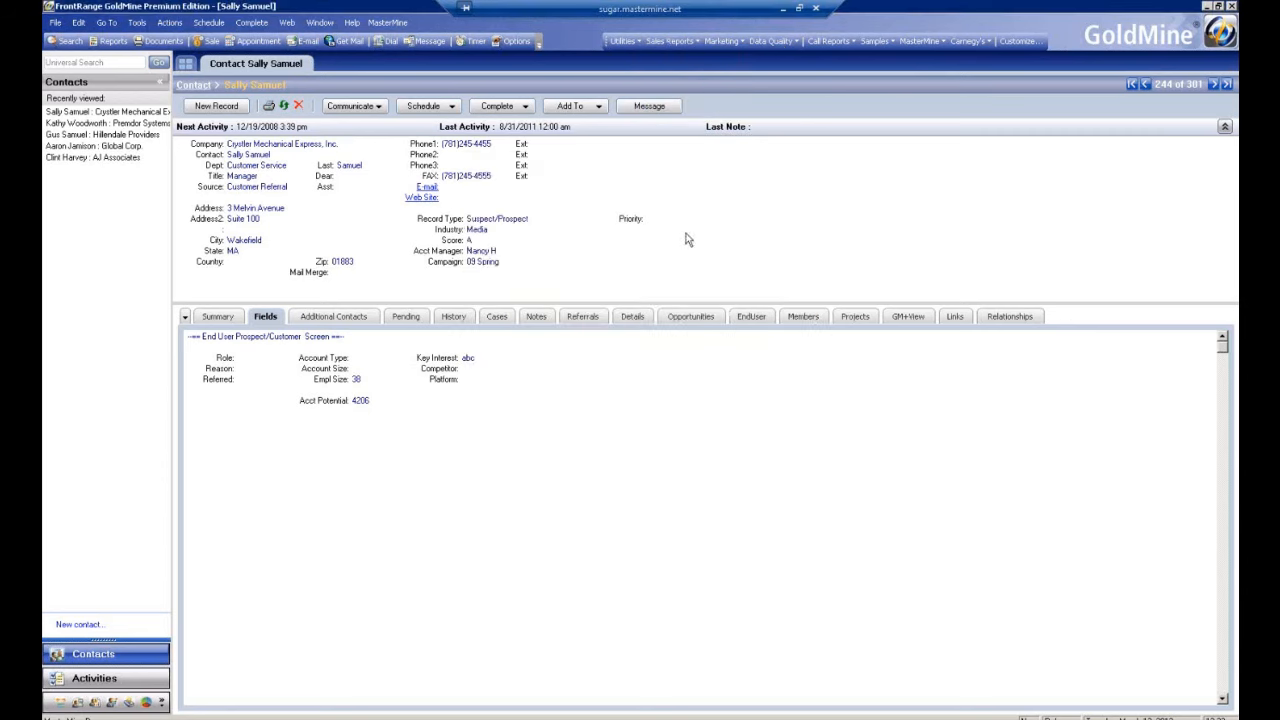
pyautogui.click(696, 43)
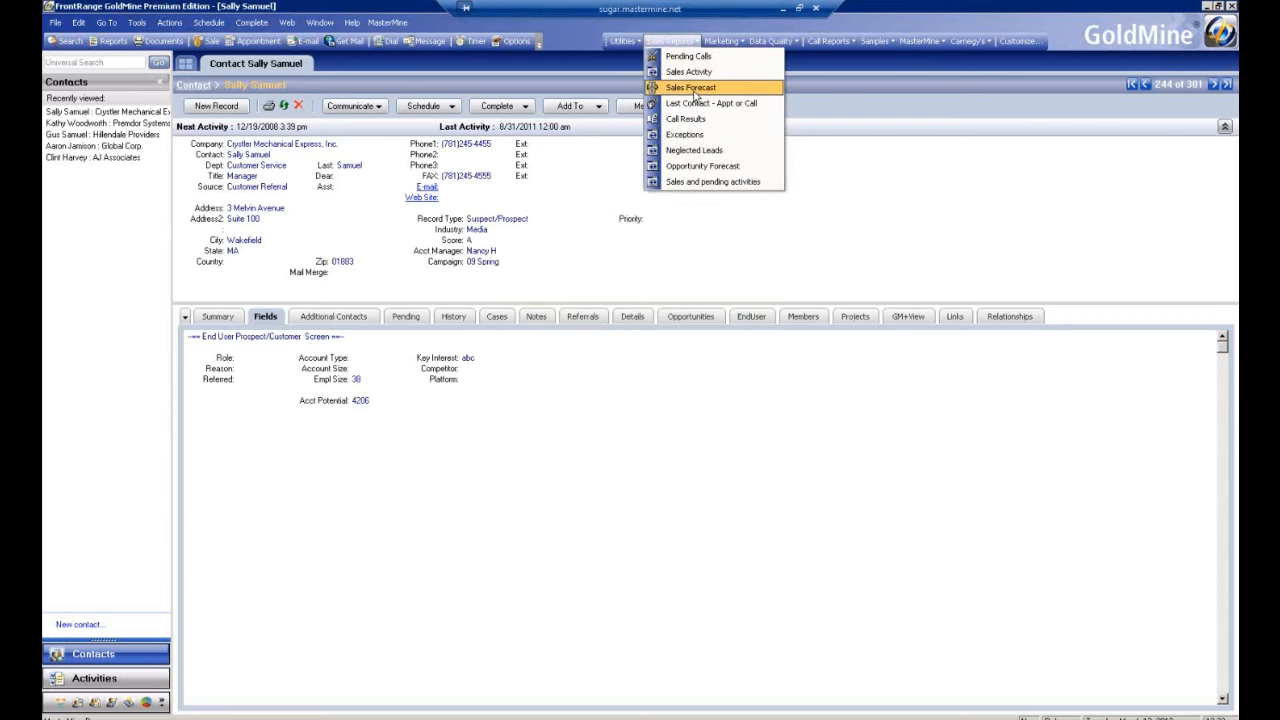
pyautogui.click(695, 90)
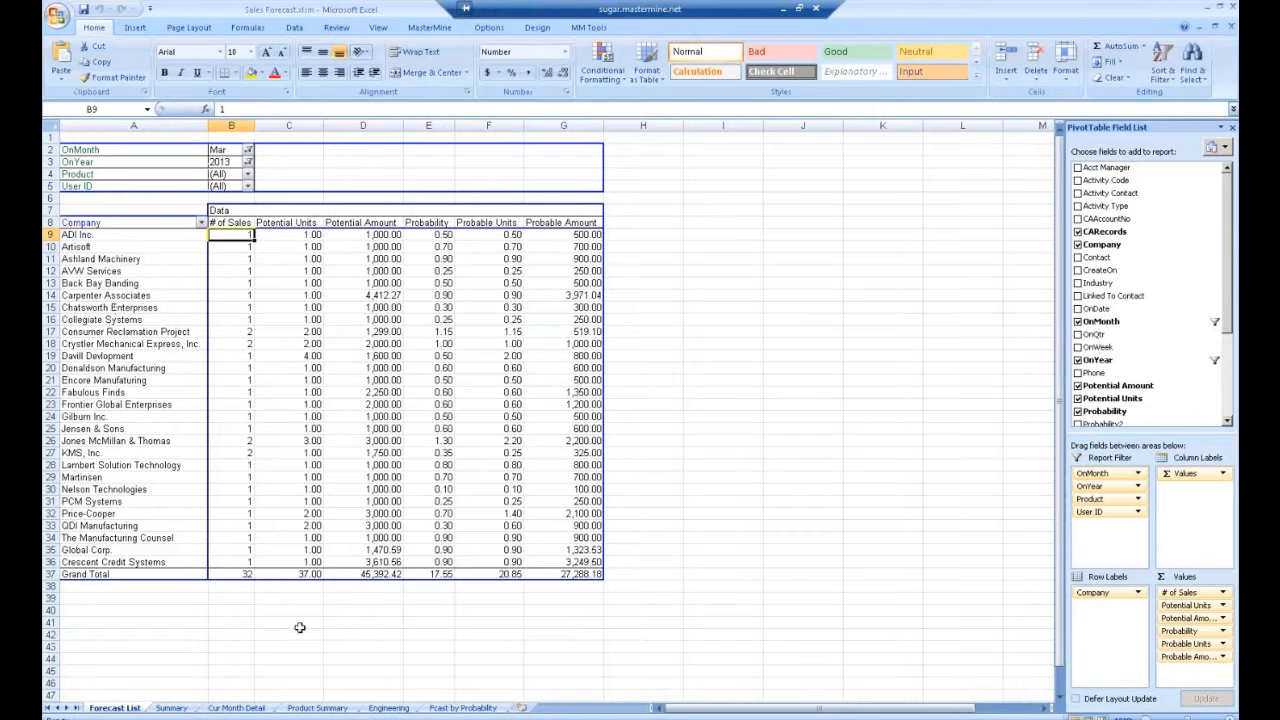
# On the Summary sheet, collapse the Gadgets and Widgets product groups.
pyautogui.click(184, 711)
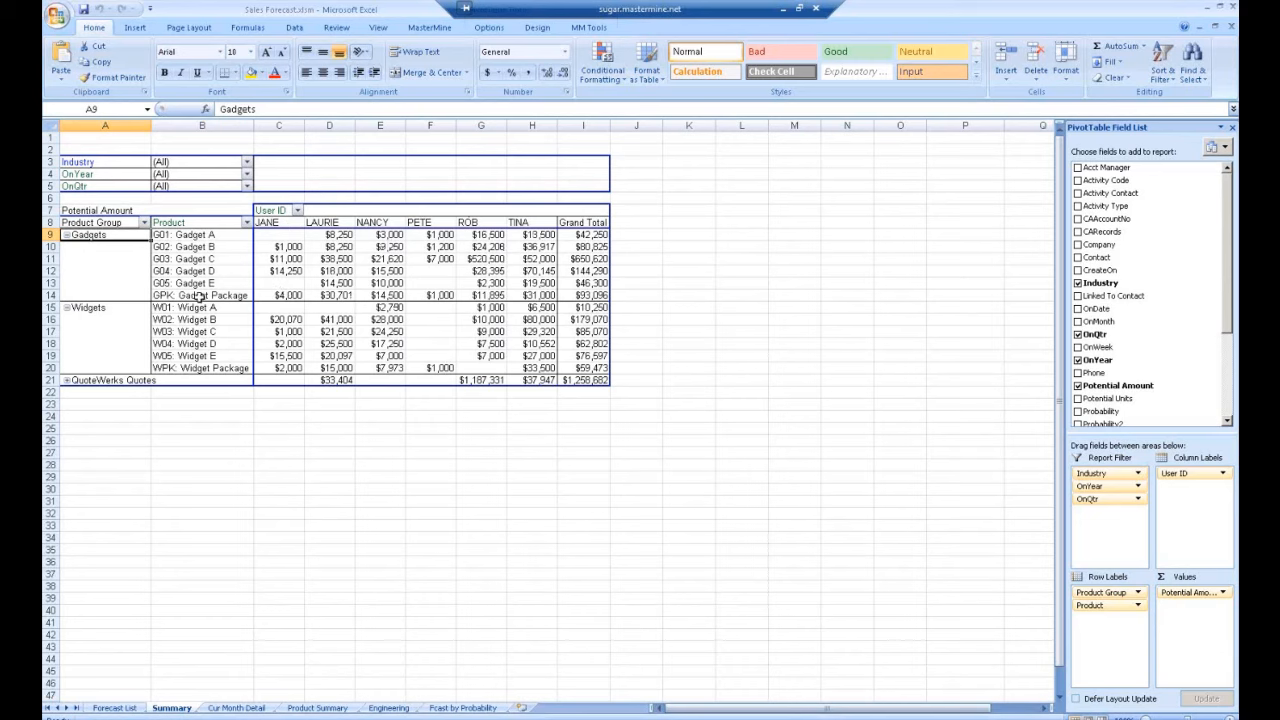
pyautogui.moveTo(188, 238); pyautogui.dragTo(190, 298)
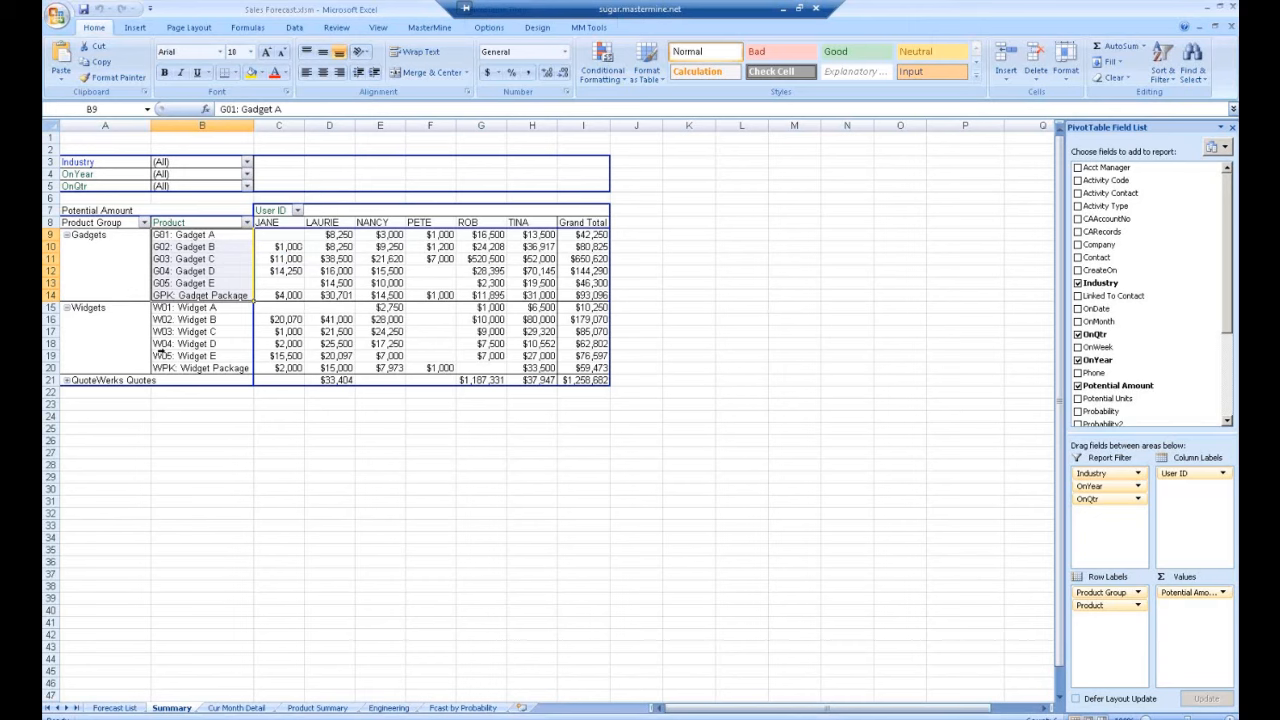
pyautogui.click(67, 235)
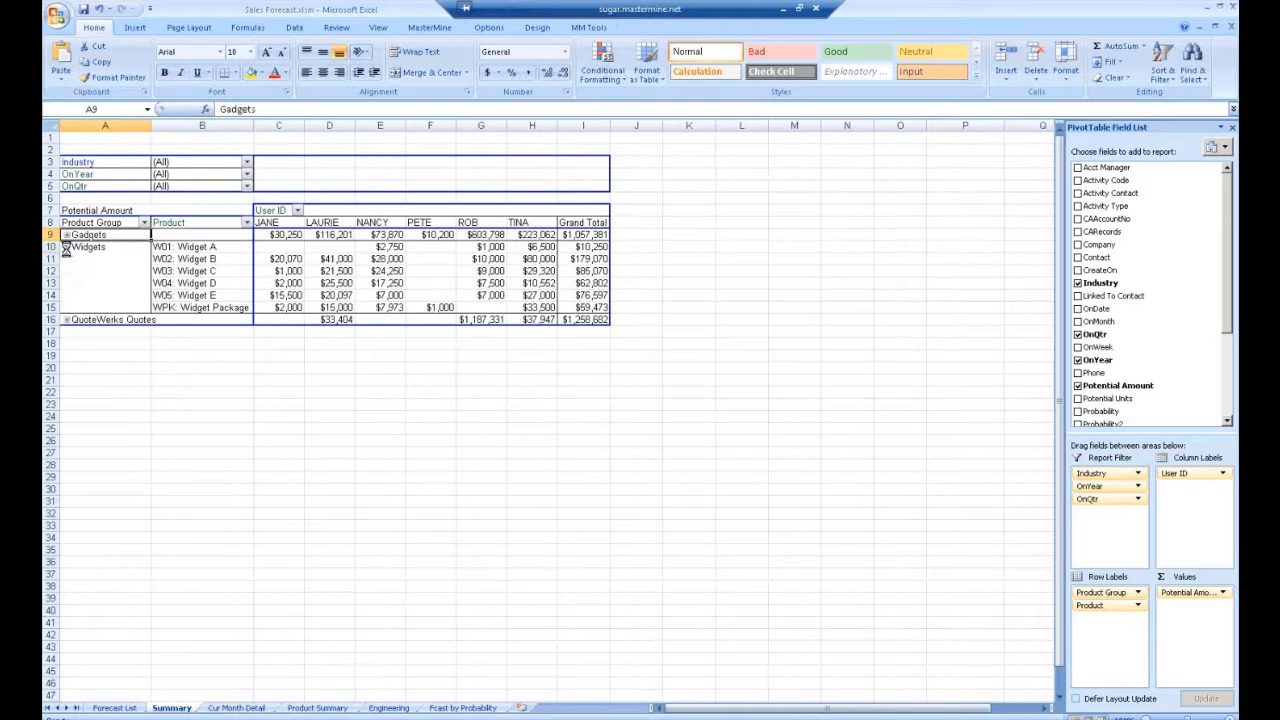
pyautogui.click(66, 248)
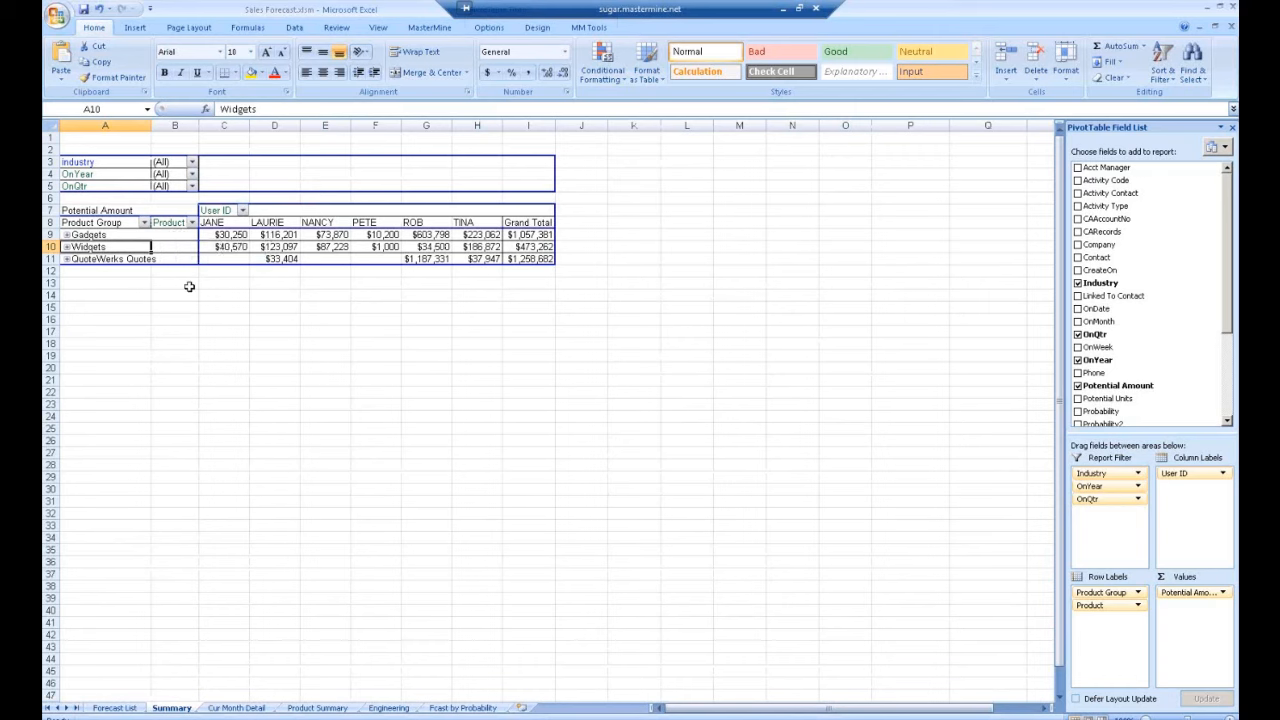
pyautogui.click(97, 235)
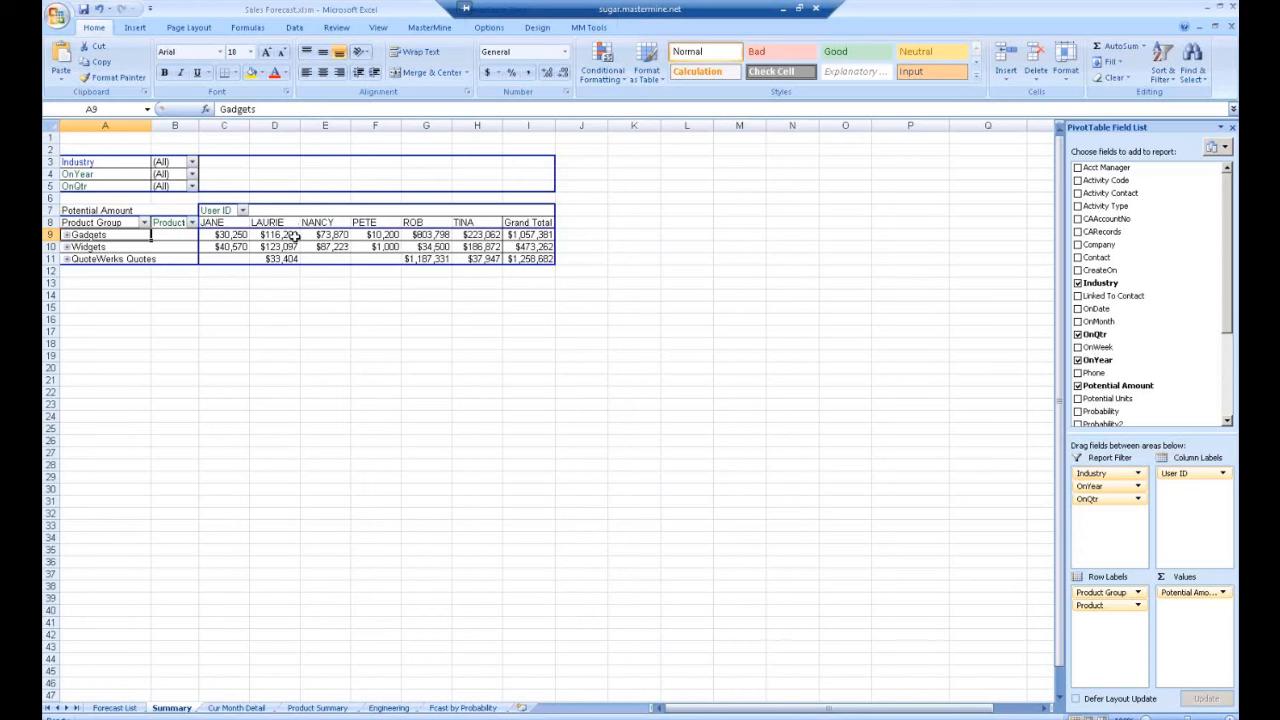
# Filter the Summary pivot table's OnYear field to 2013.
pyautogui.click(191, 174)
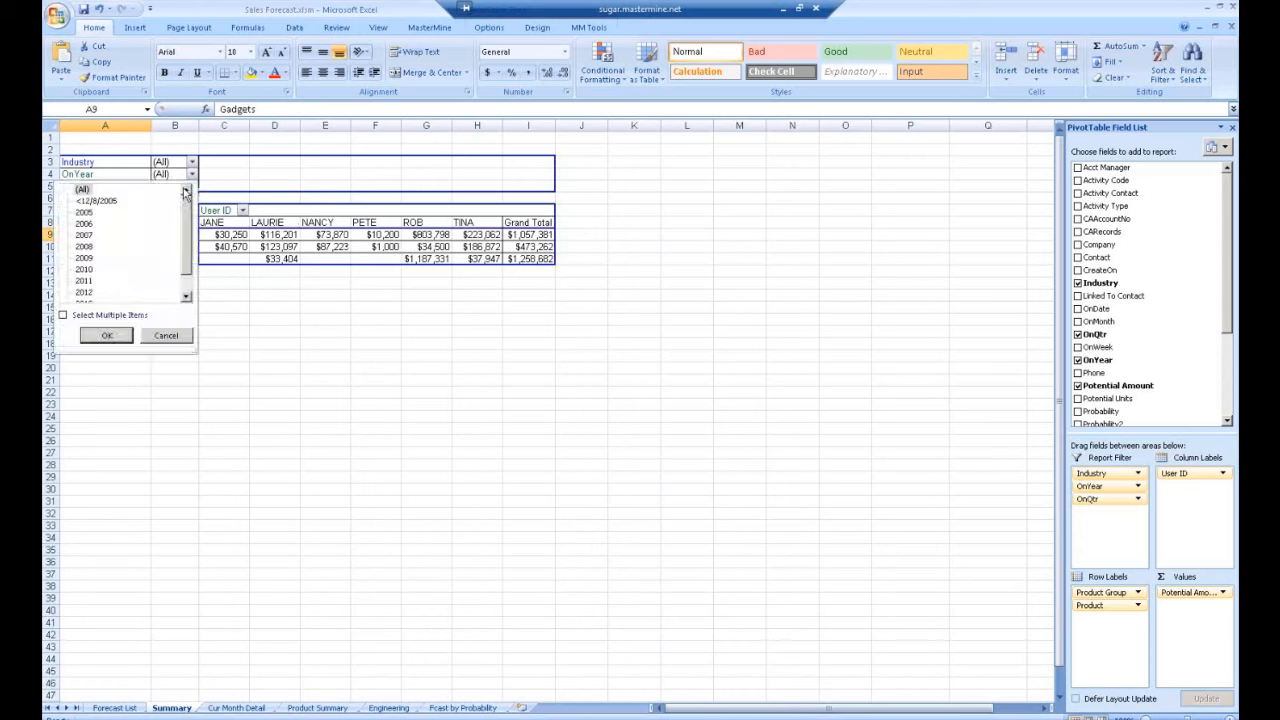
pyautogui.scroll(-2, 186, 270)
pyautogui.click(86, 292)
pyautogui.click(107, 335)
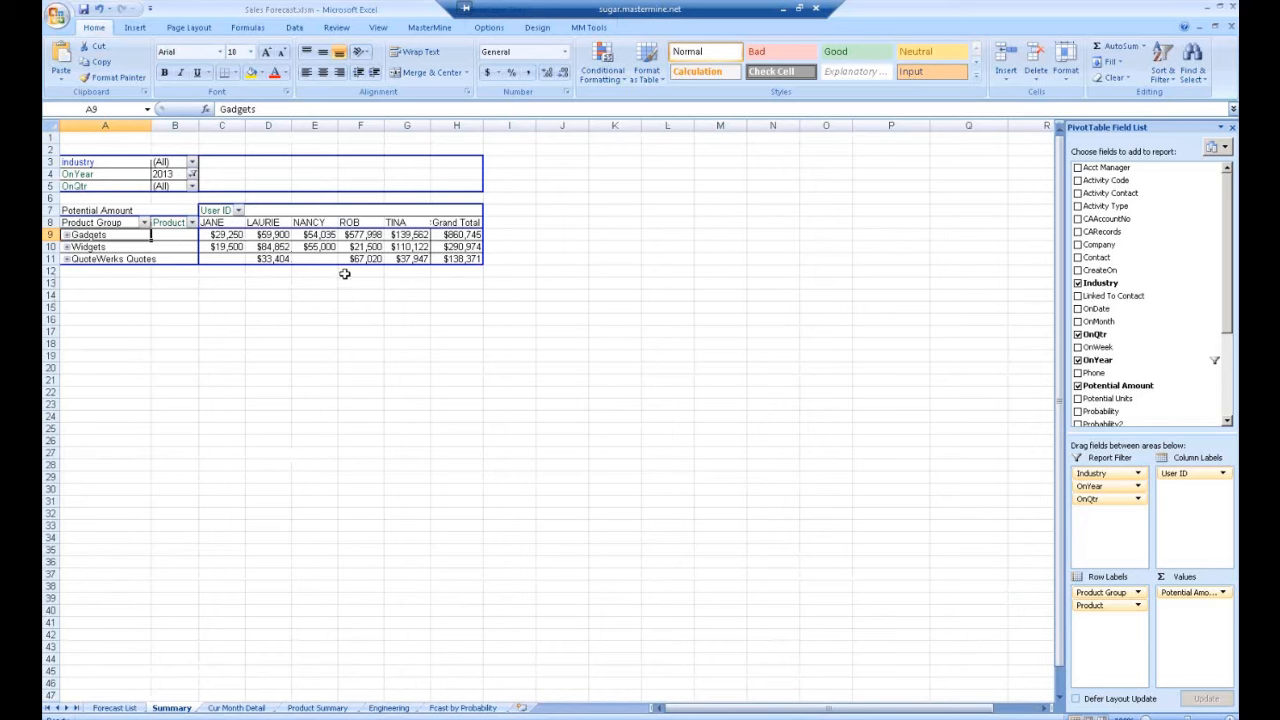
# View the Cur Month Detail sheet, and delete the existing column chart from the Product Summary sheet.
pyautogui.click(236, 708)
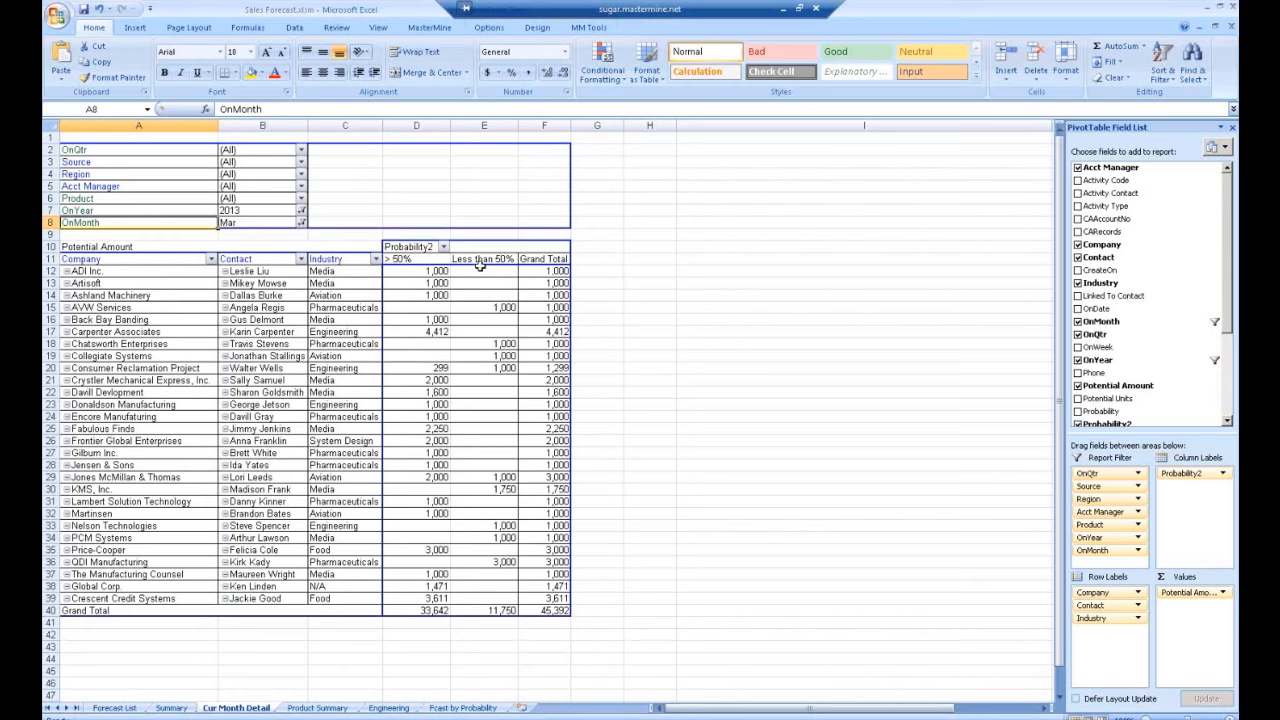
pyautogui.click(320, 708)
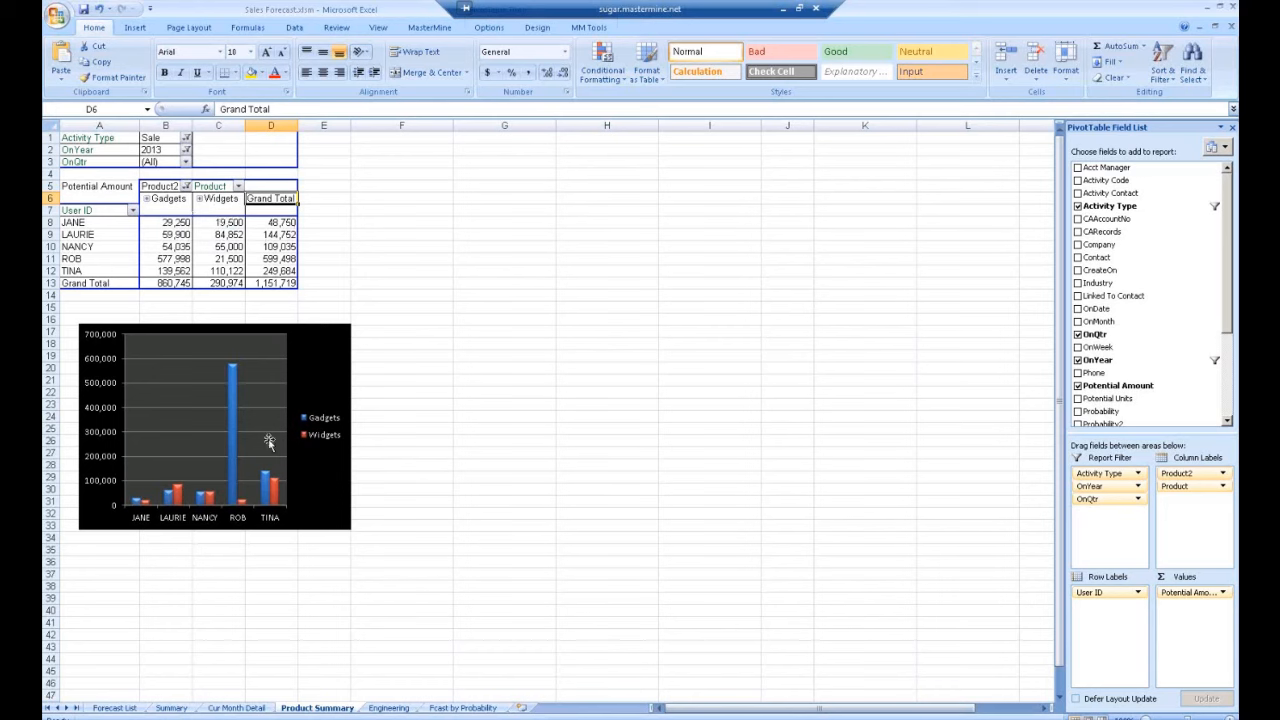
pyautogui.click(211, 237)
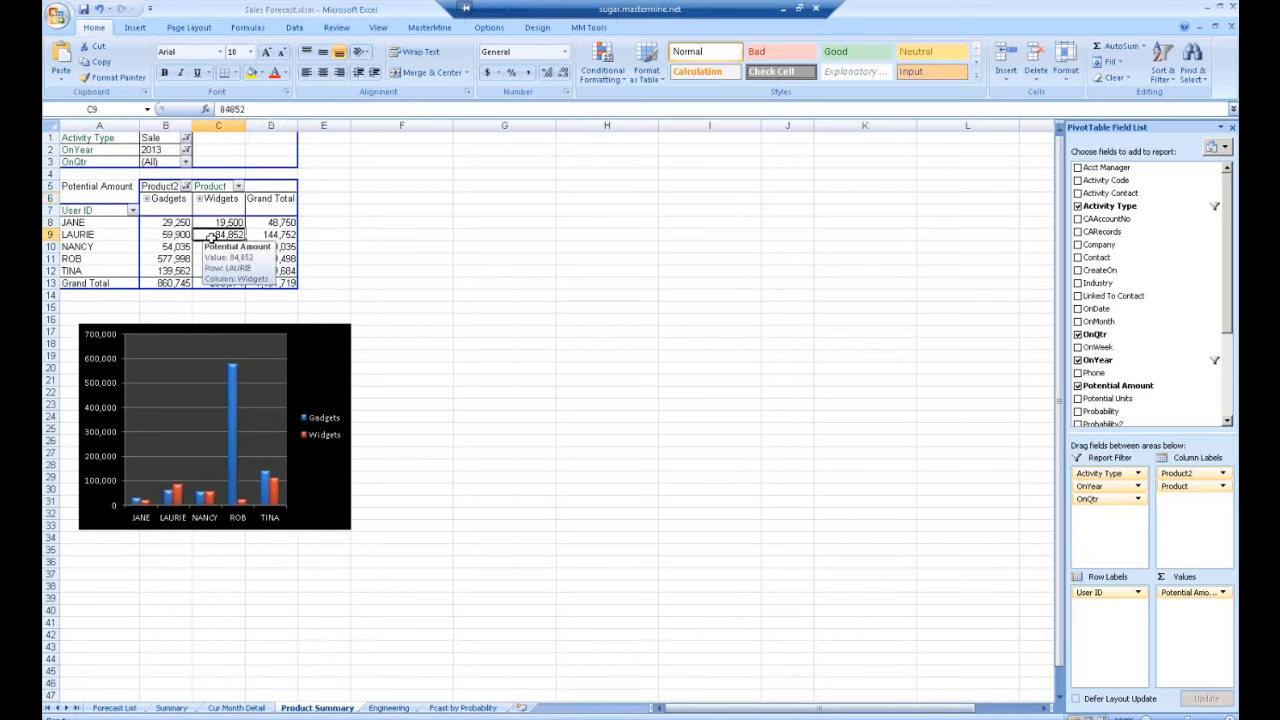
pyautogui.click(345, 349)
pyautogui.press('Delete')
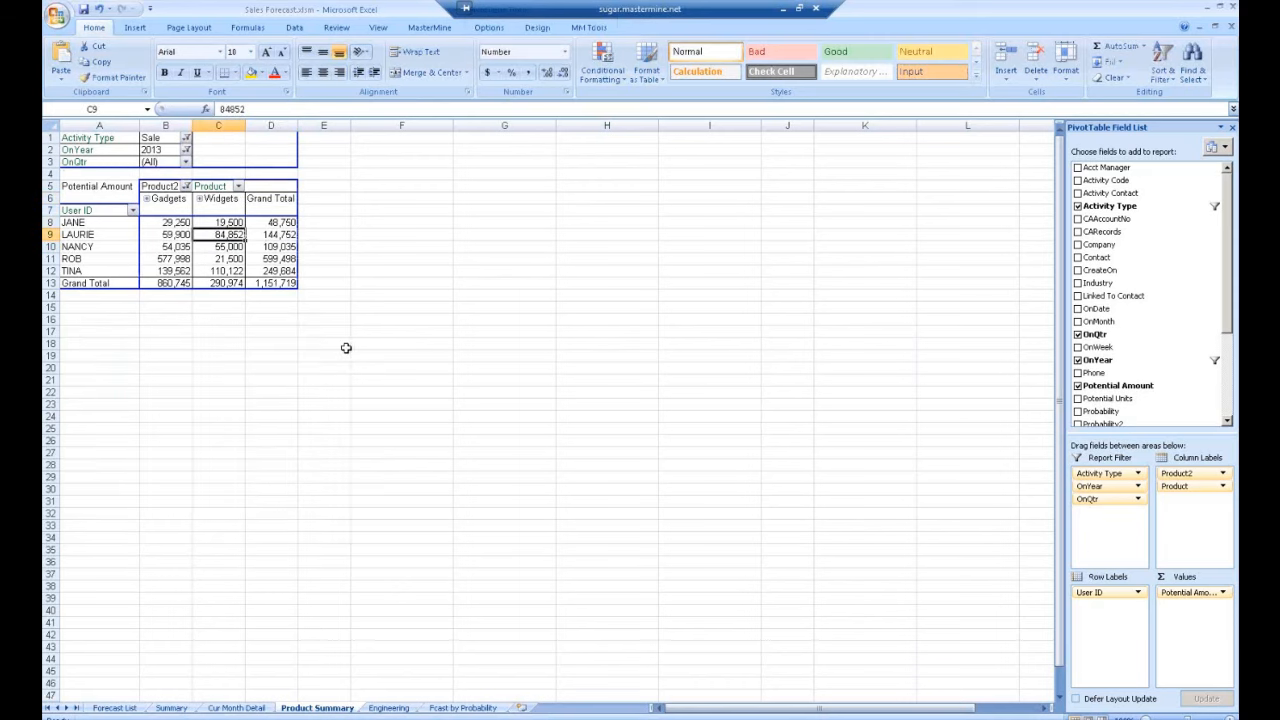
# Insert a stacked column PivotChart from the Product Summary pivot table.
pyautogui.click(588, 27)
pyautogui.click(257, 238)
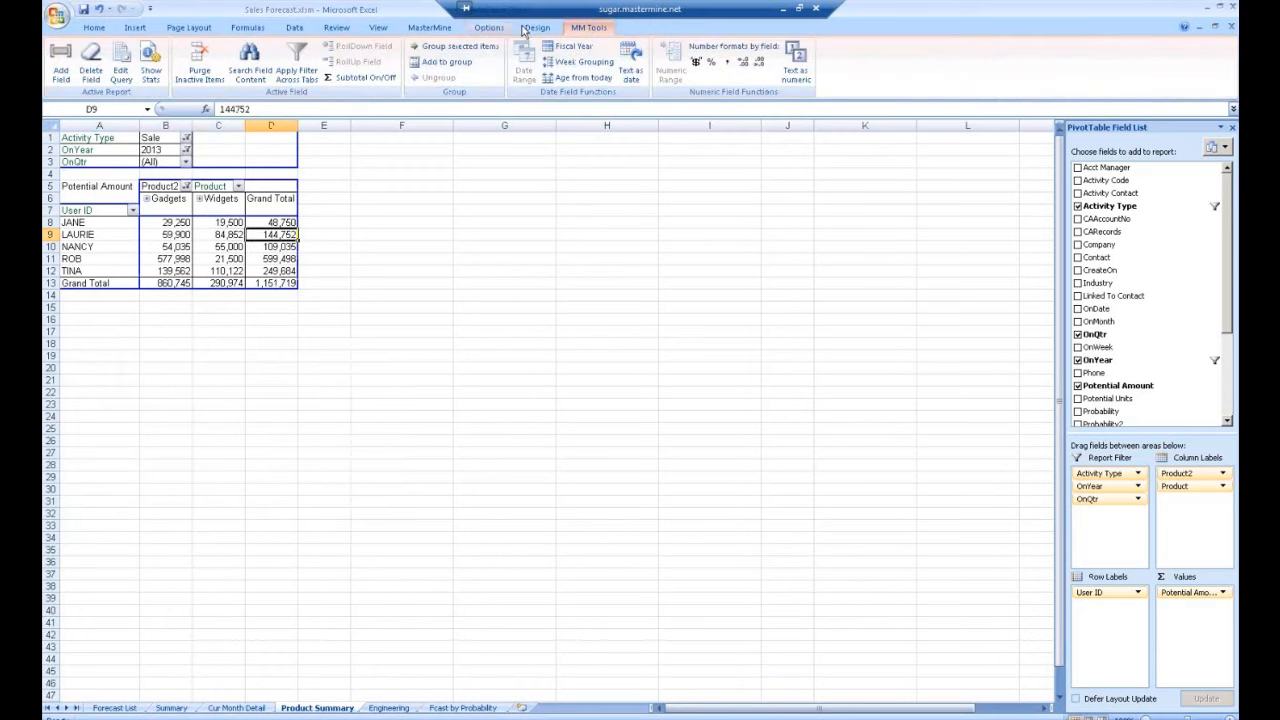
pyautogui.click(489, 27)
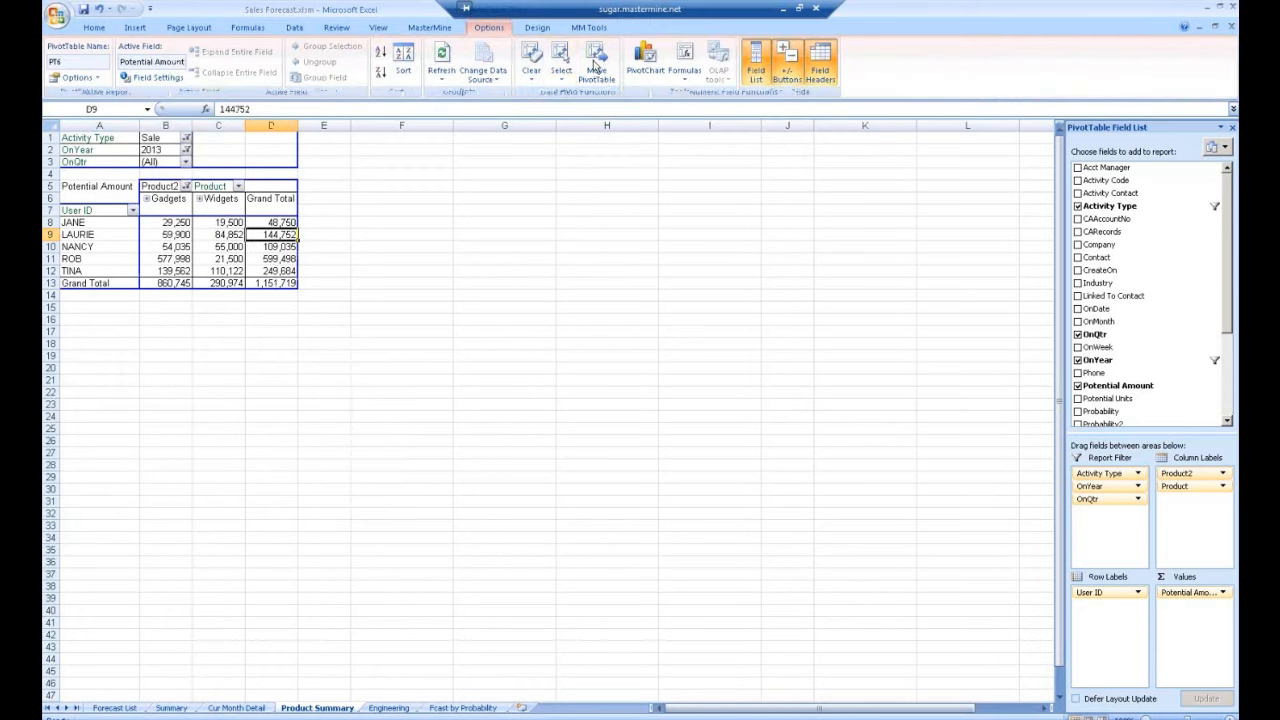
pyautogui.click(646, 60)
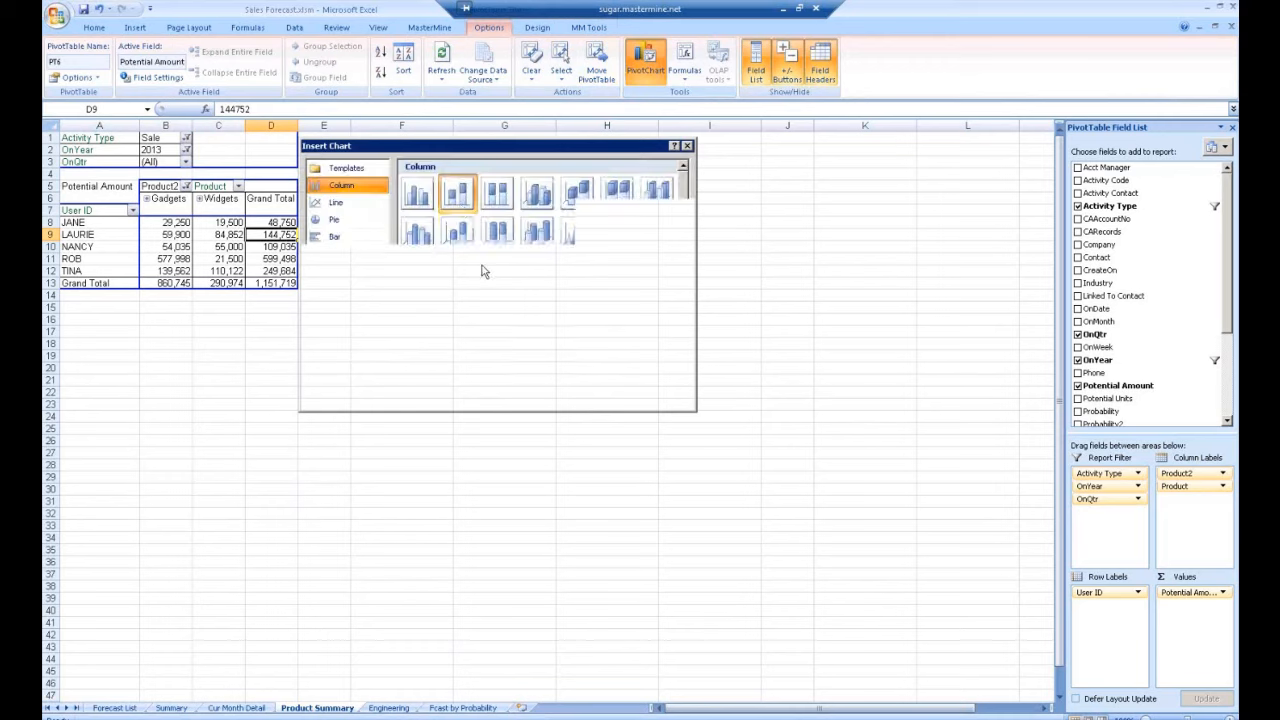
pyautogui.click(460, 195)
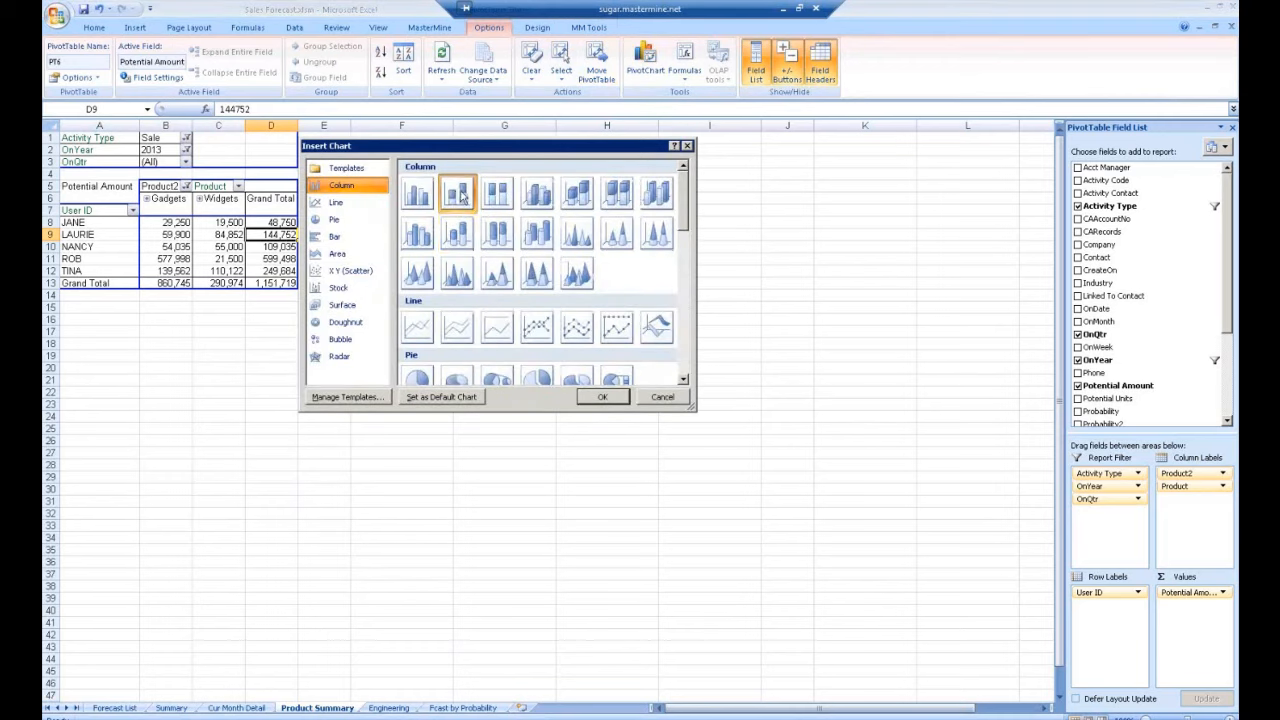
pyautogui.click(601, 398)
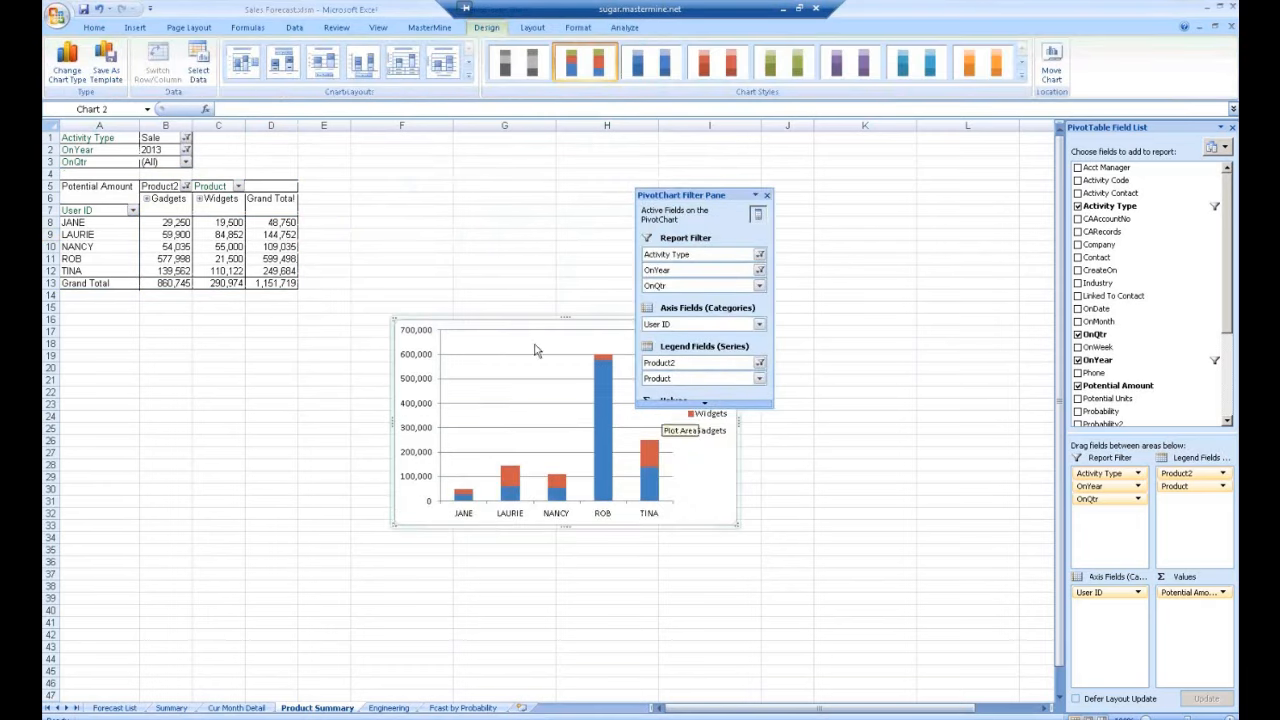
# Move the new chart just below the pivot table and apply the multicolour chart style with a black background.
pyautogui.moveTo(237, 331); pyautogui.dragTo(237, 331)
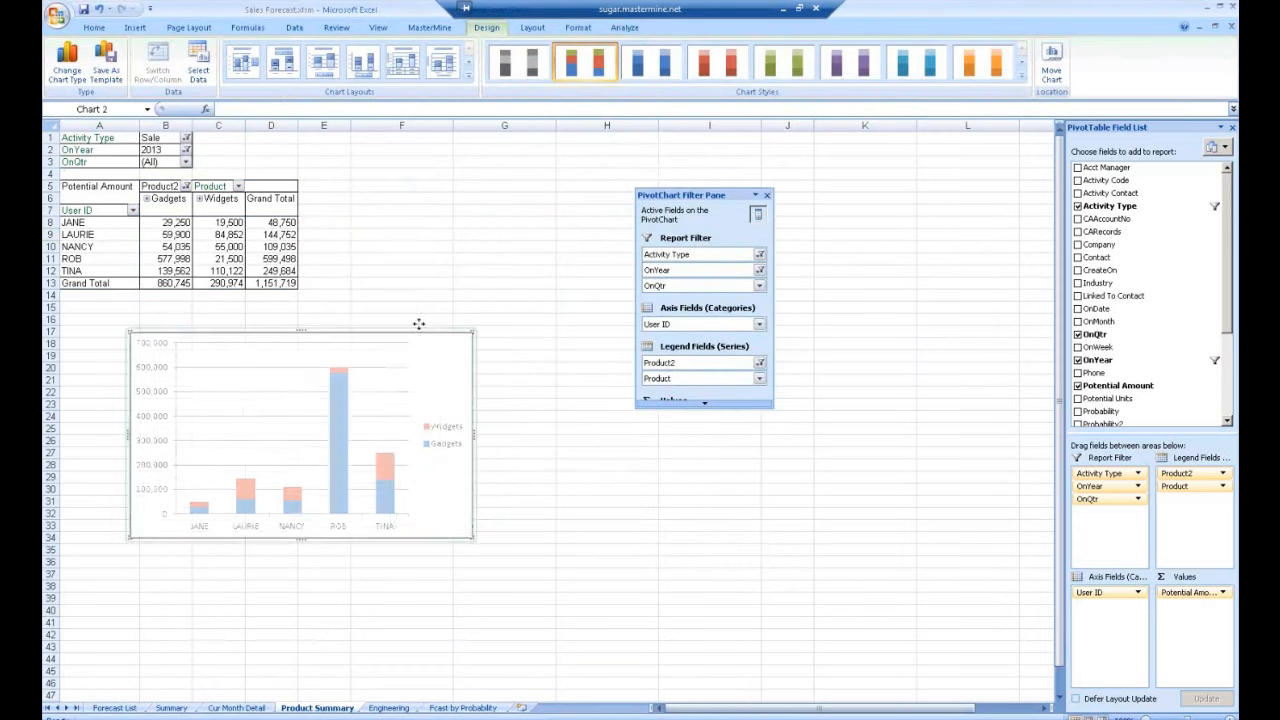
pyautogui.click(1021, 74)
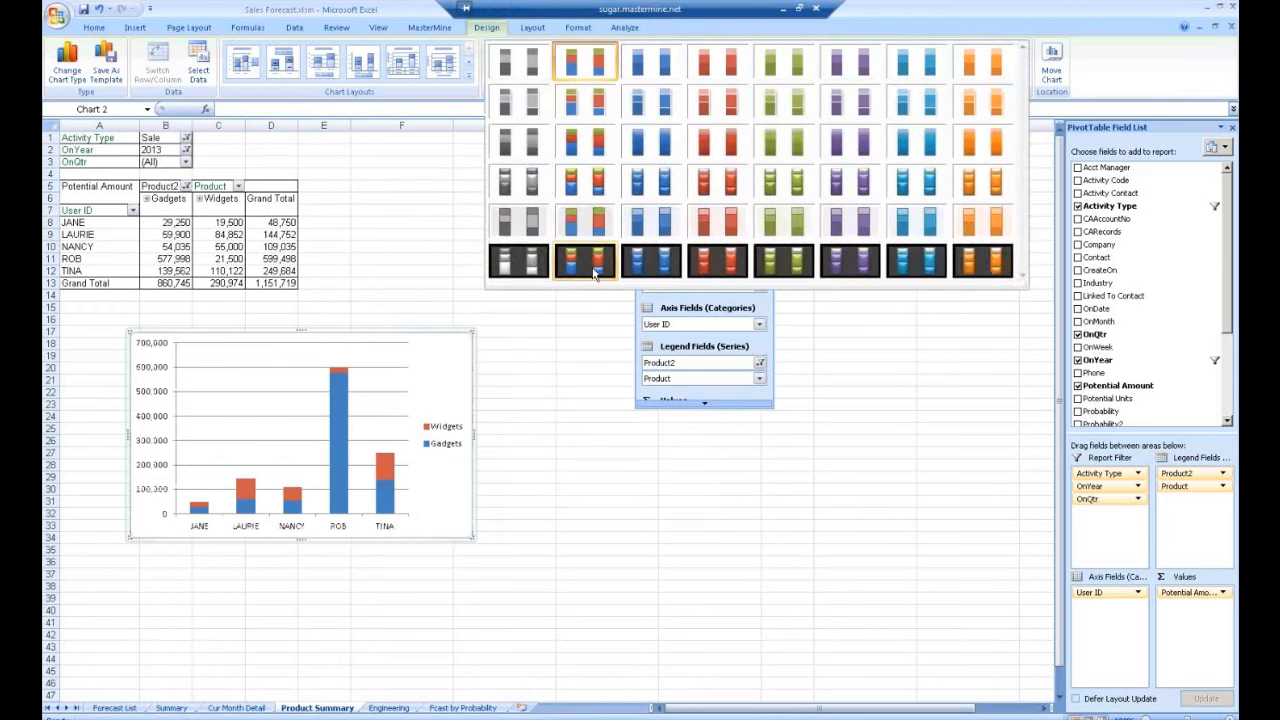
pyautogui.click(600, 268)
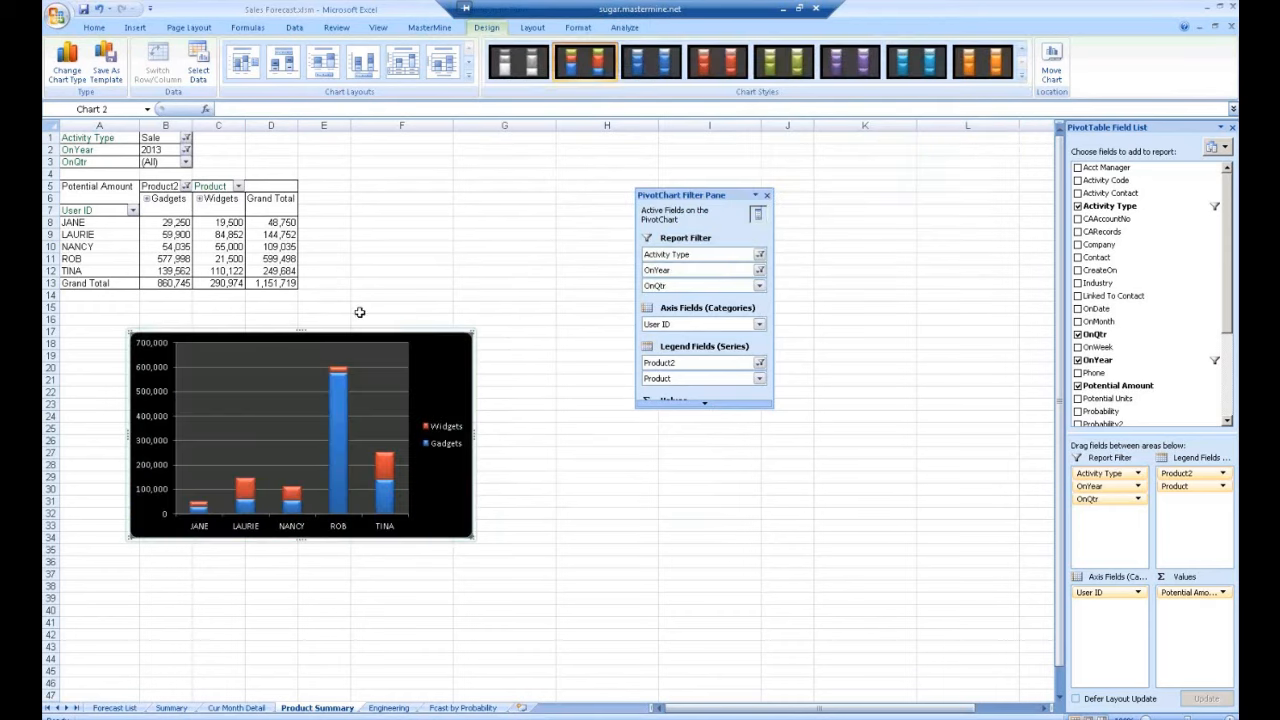
pyautogui.click(327, 306)
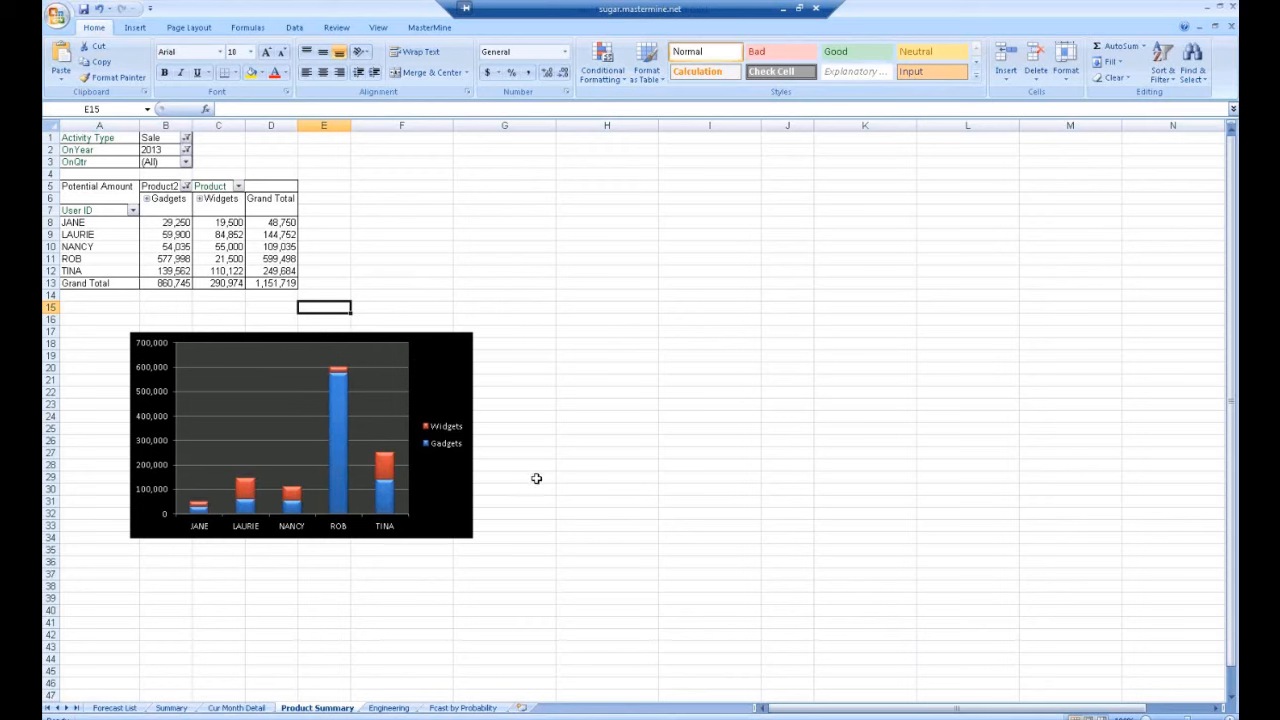
# Review the Engineering sheet, and examine the 0.90 probability sales count and potential amount totals on the Fcast by Probability sheet.
pyautogui.click(389, 708)
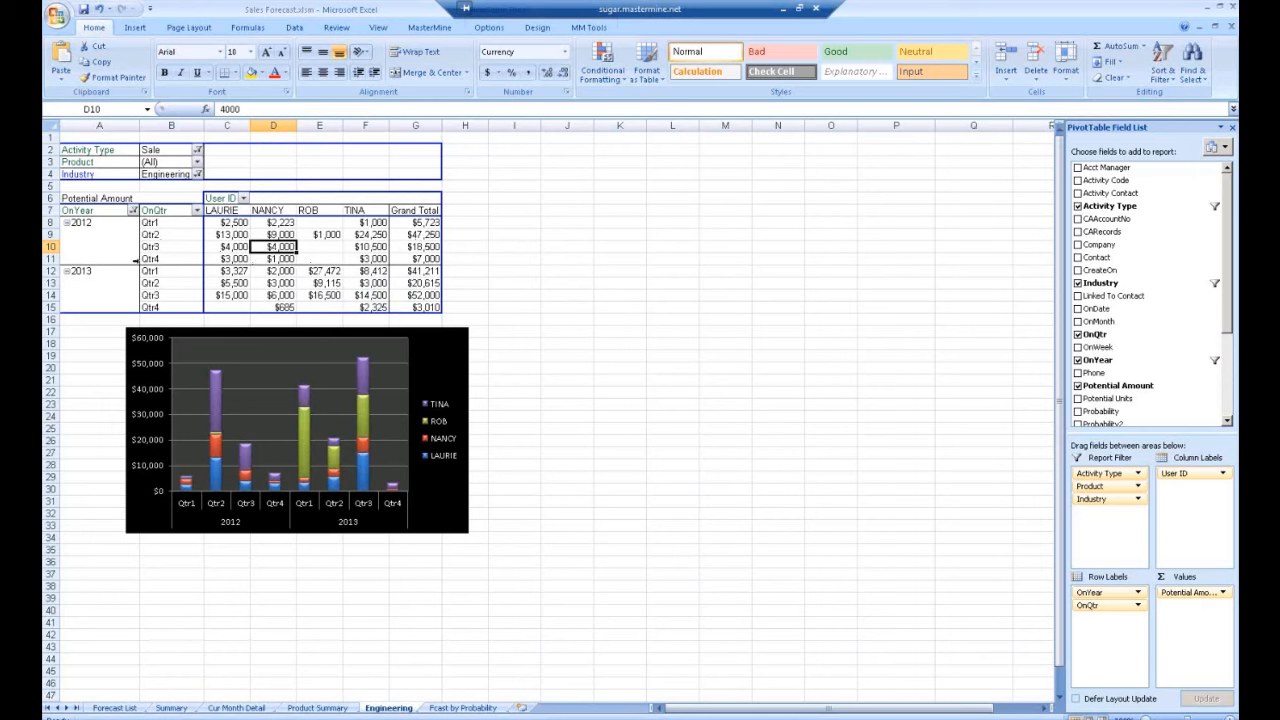
pyautogui.click(446, 708)
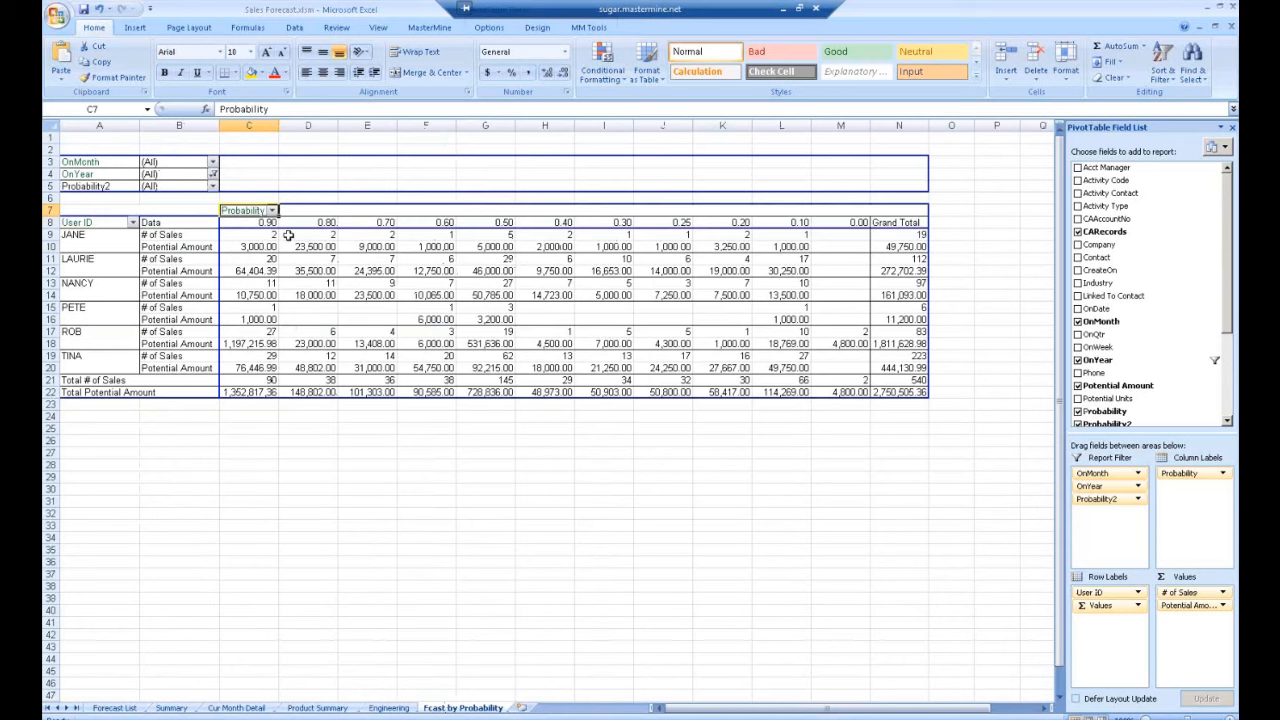
pyautogui.click(248, 393)
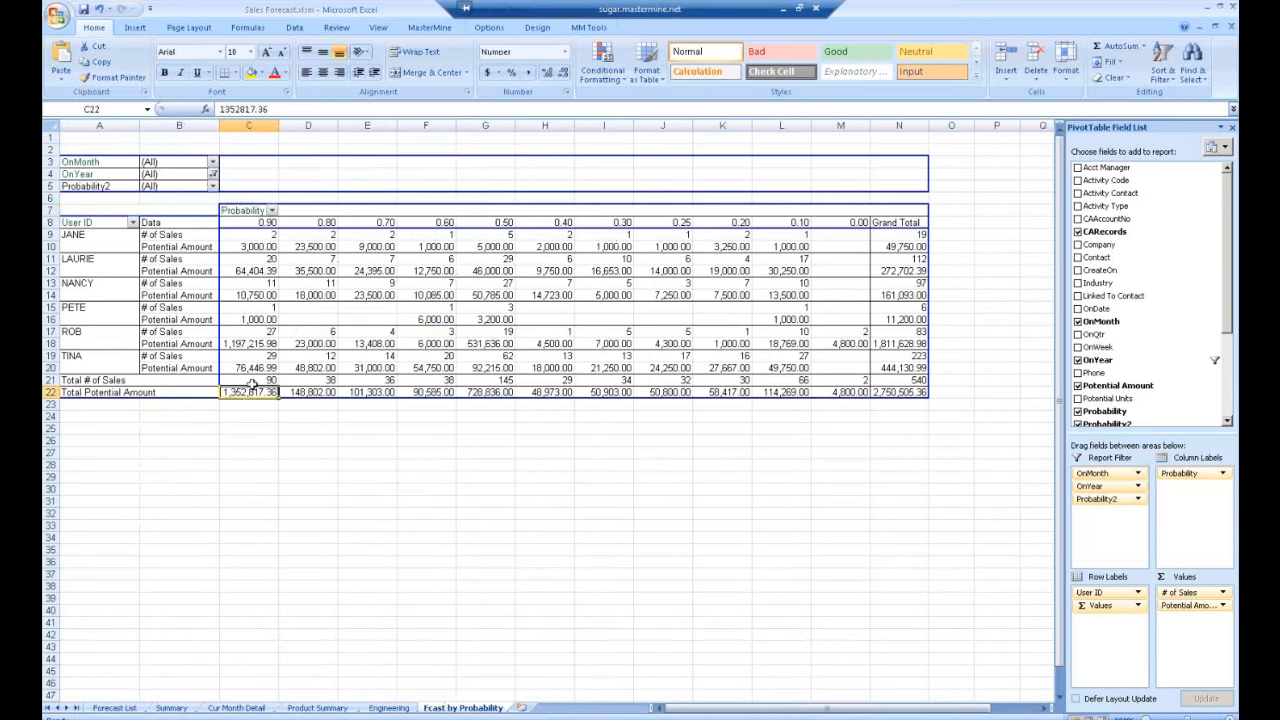
pyautogui.click(257, 381)
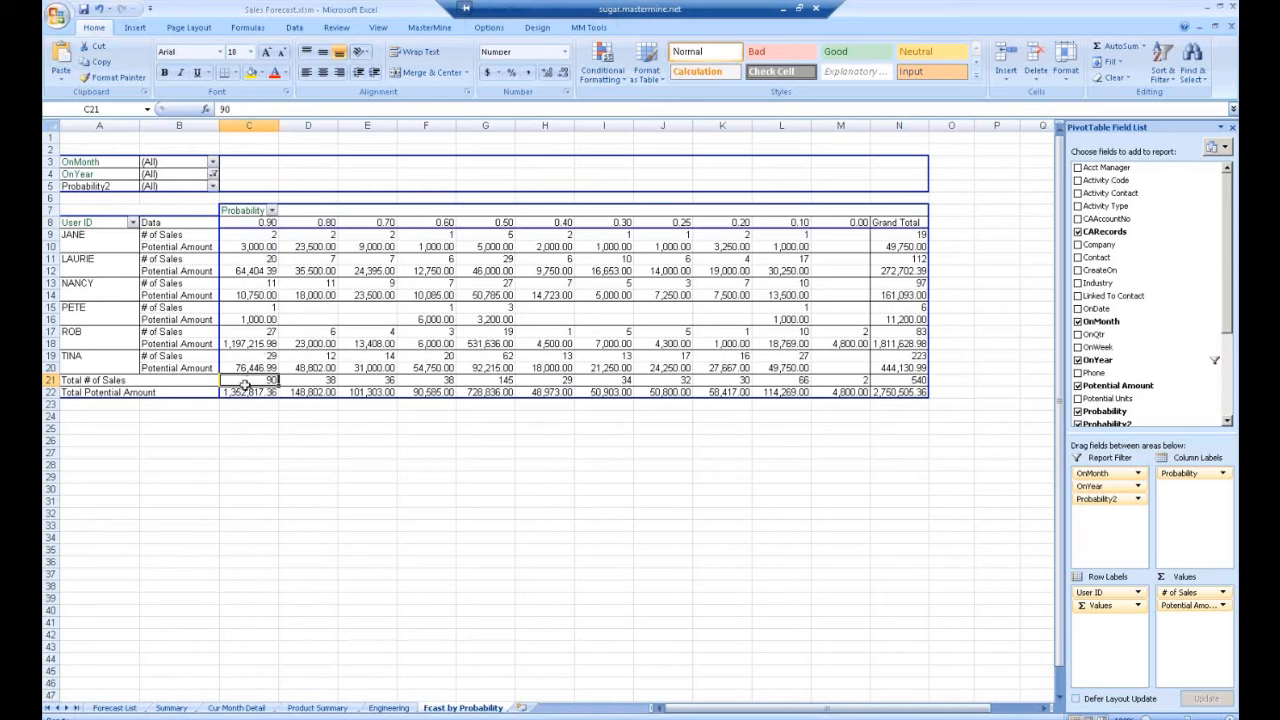
pyautogui.click(251, 393)
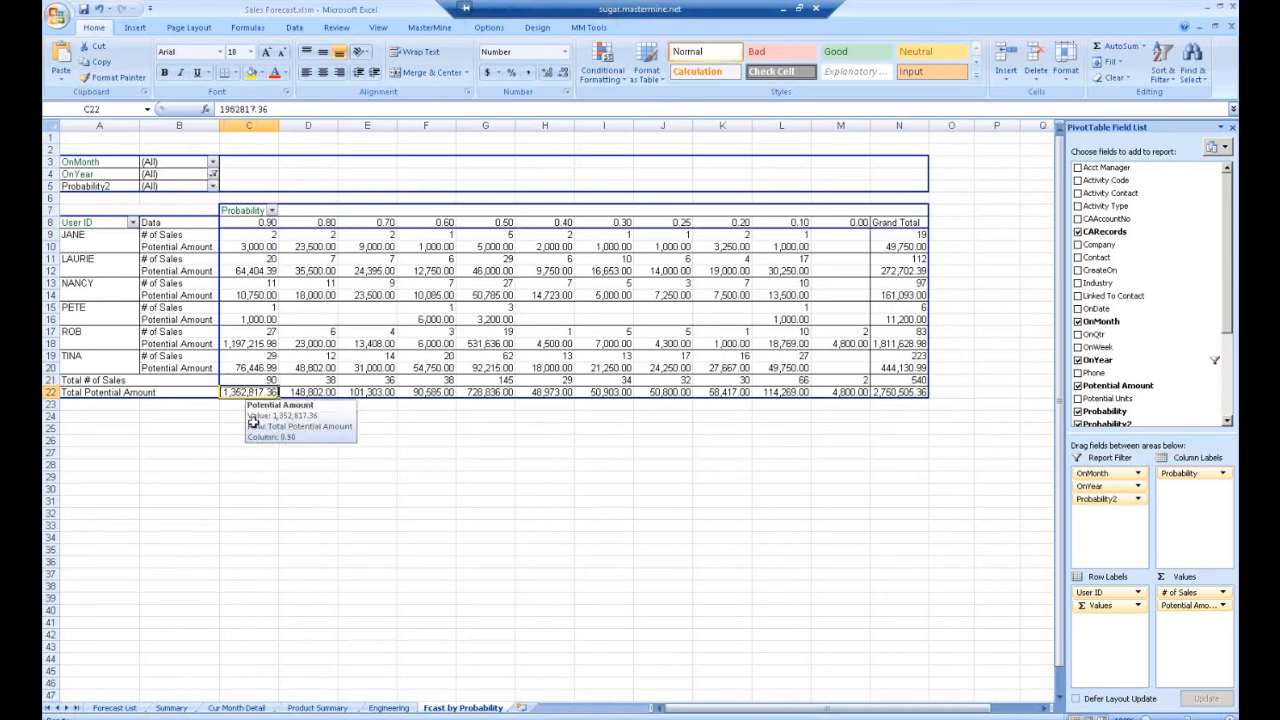
# Drill into the total number of sales at 0.90 probability to list the underlying records on a new sheet.
pyautogui.click(254, 381)
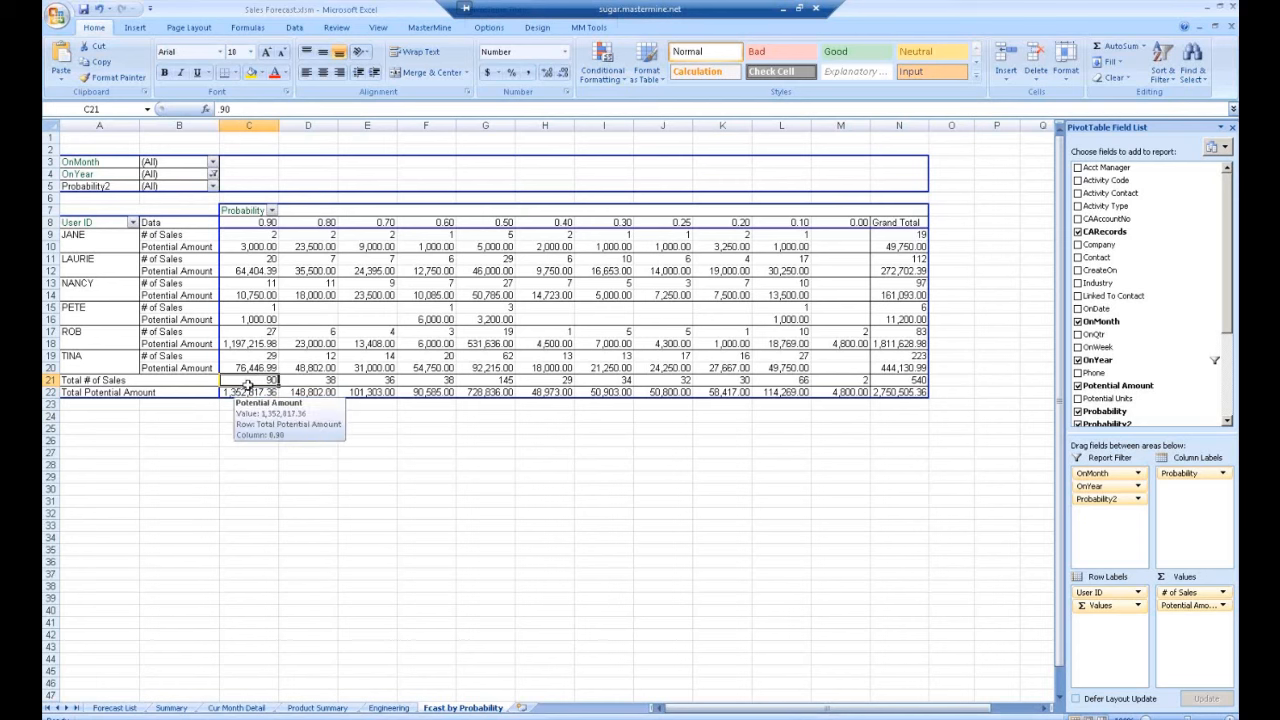
pyautogui.doubleClick(249, 380)
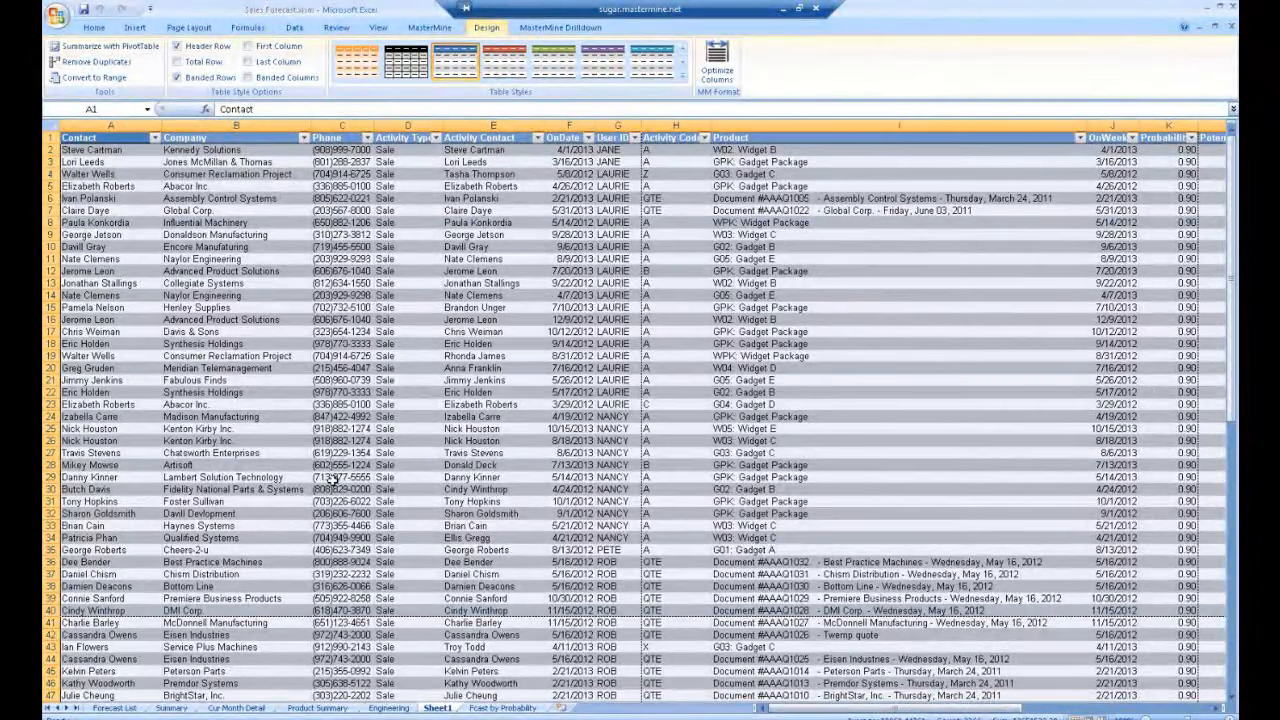
pyautogui.click(247, 223)
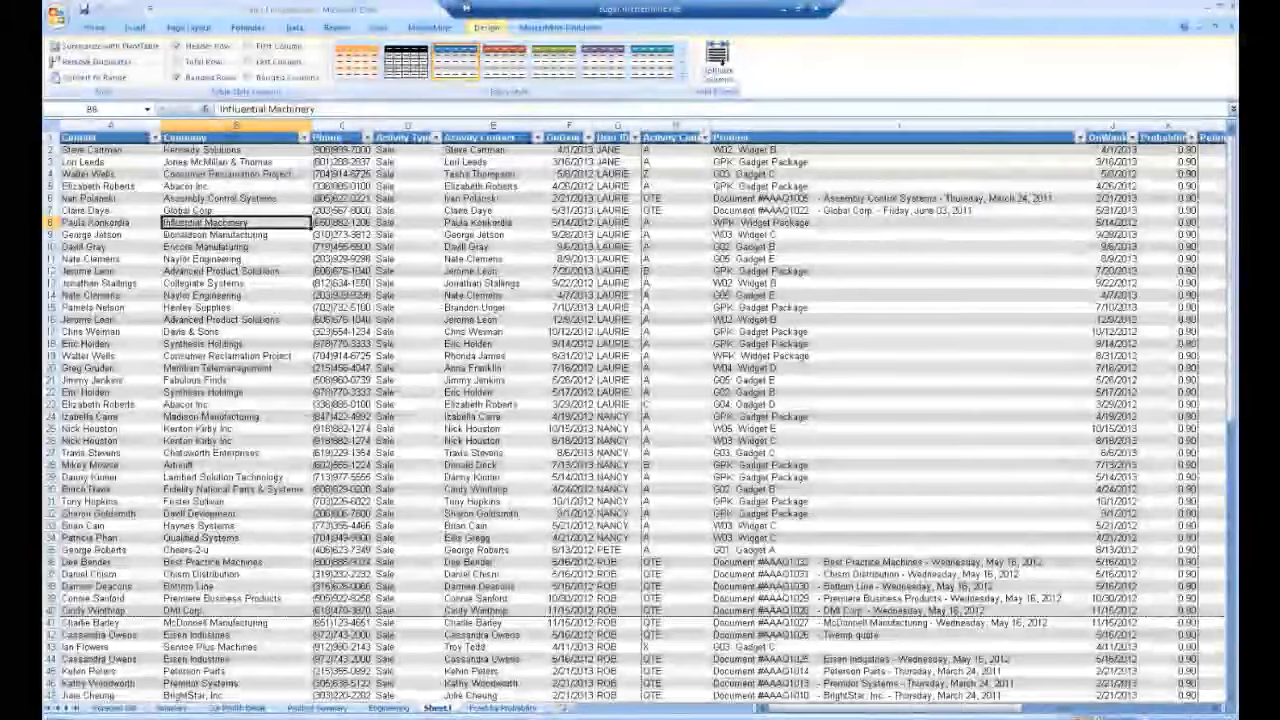
pyautogui.click(560, 28)
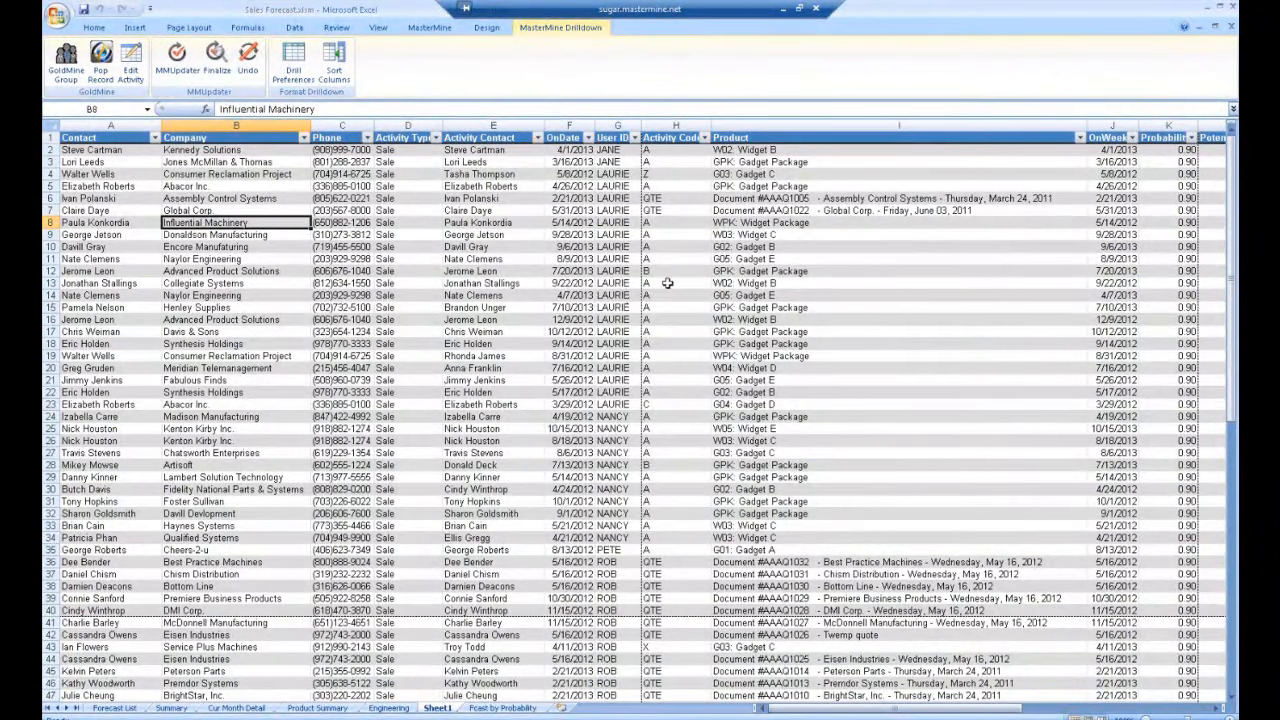
# Fill the Activity Code cells H8 through H30 with alternating X and Y values.
pyautogui.moveTo(661, 223); pyautogui.dragTo(670, 466)
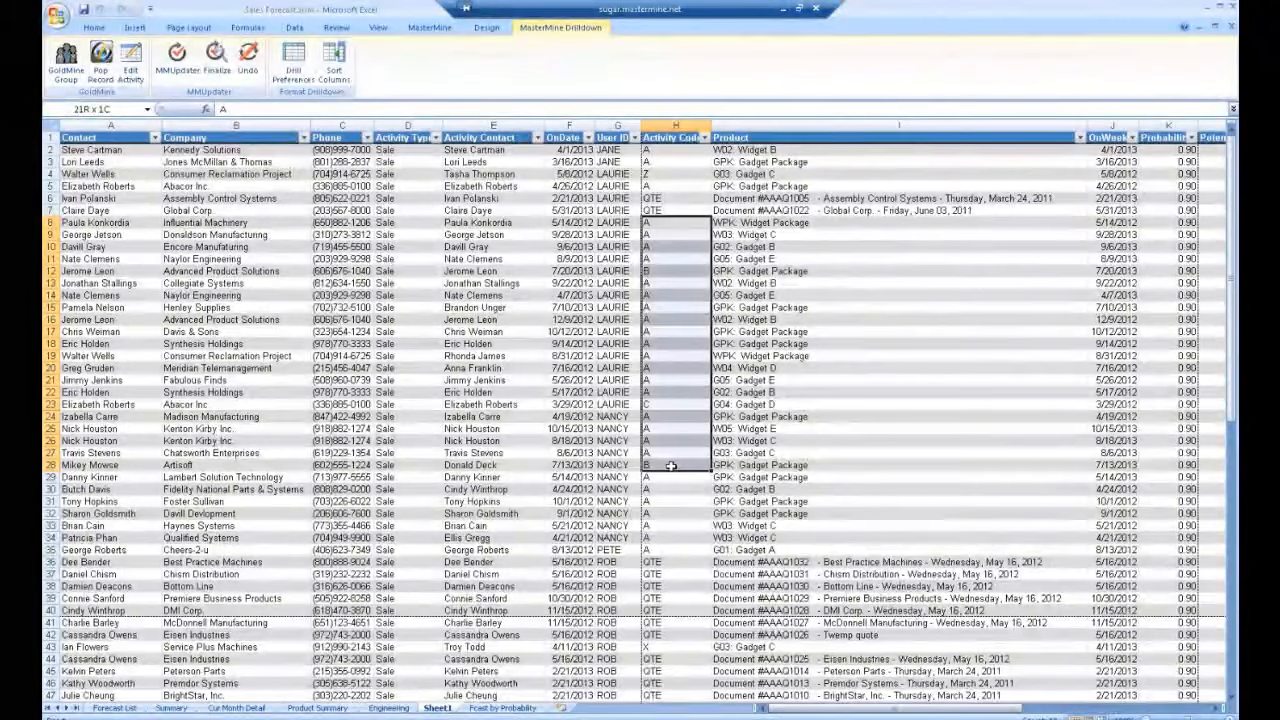
pyautogui.click(662, 224)
pyautogui.write('X')
pyautogui.press('Return')
pyautogui.write('Y')
pyautogui.press('Return')
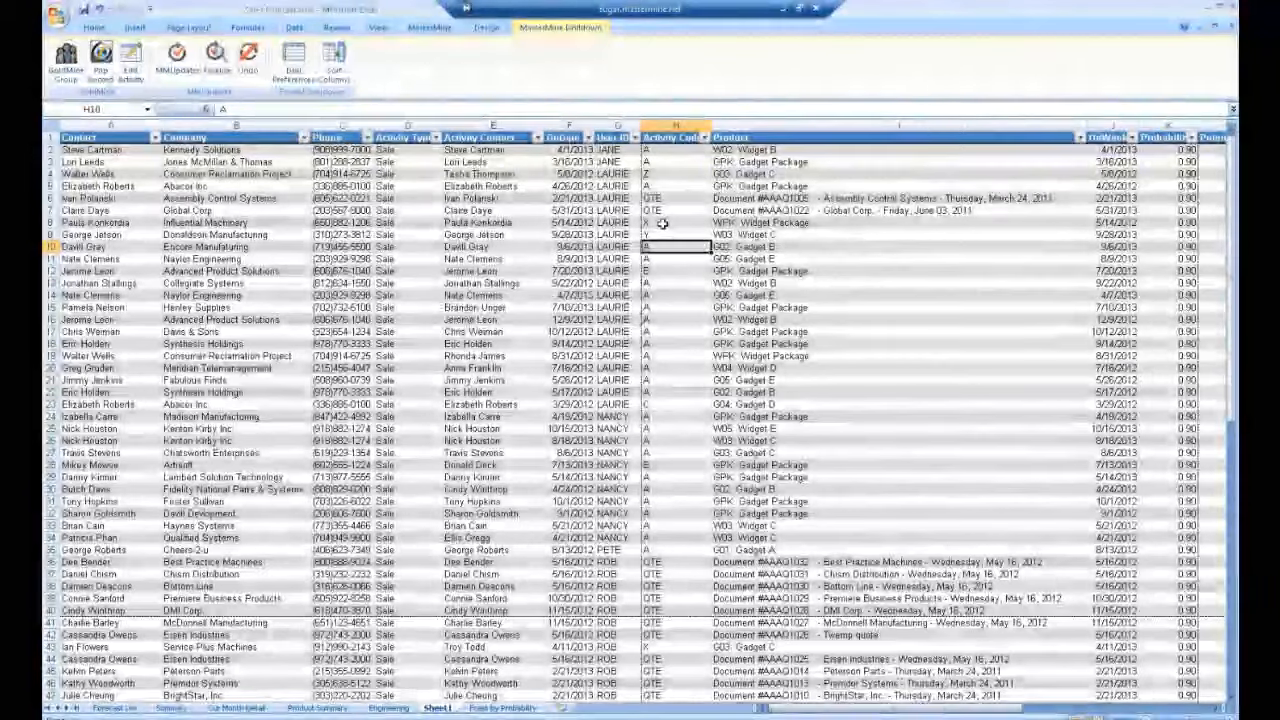
pyautogui.moveTo(663, 224); pyautogui.dragTo(716, 497)
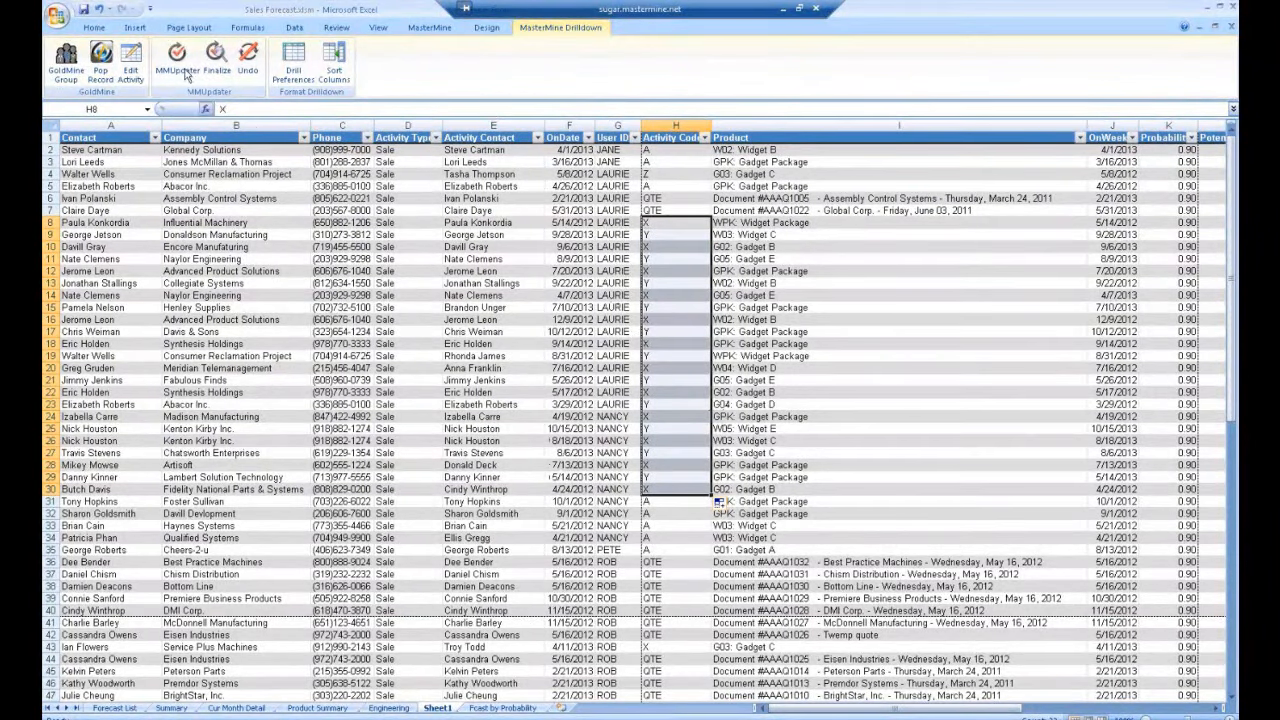
# Test-run MM Updater on the Cal (Pending) table, replacing the Activity Code (ACTVCODE) field with the Activity Code (H) column for the selected rows.
pyautogui.click(180, 62)
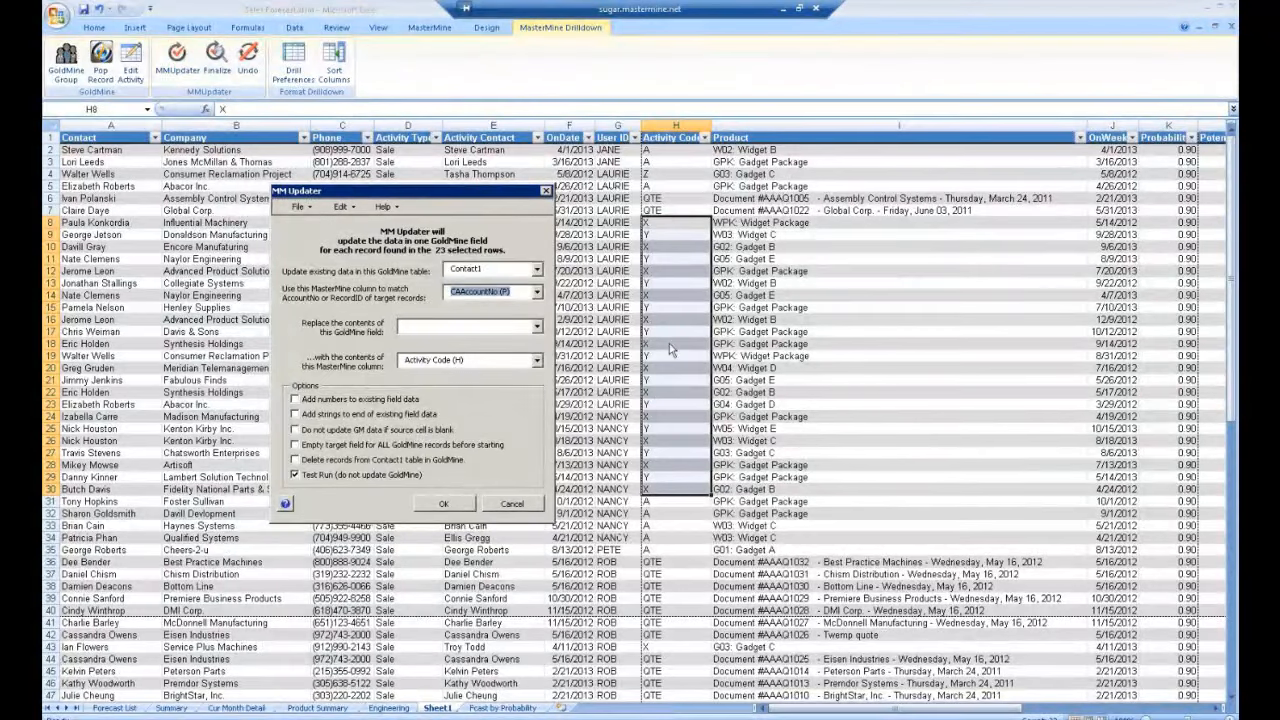
pyautogui.click(537, 270)
pyautogui.click(480, 297)
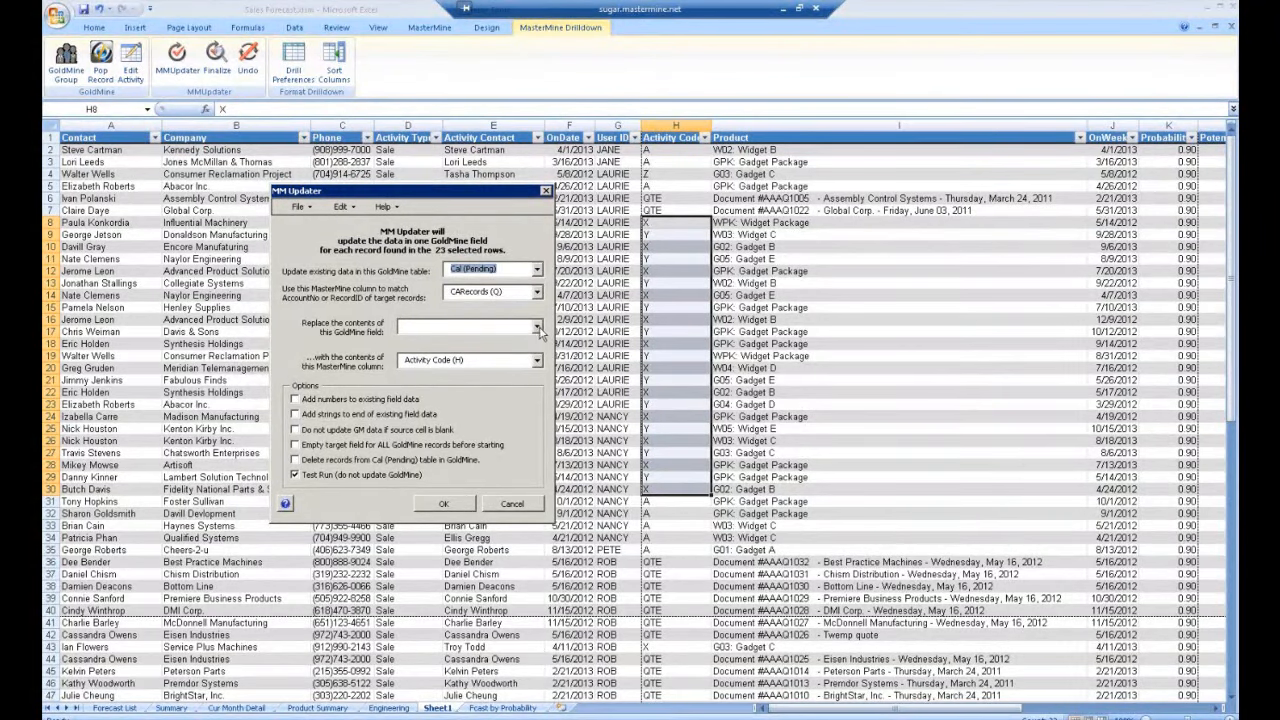
pyautogui.click(537, 328)
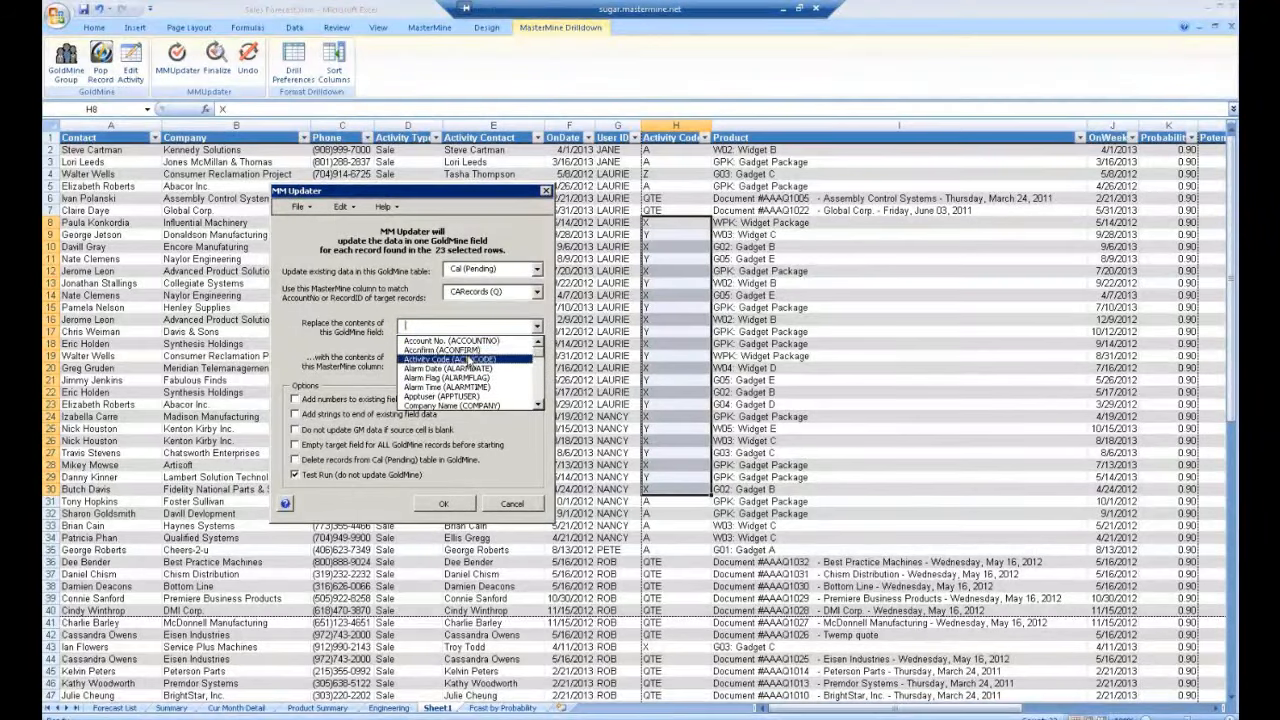
pyautogui.click(469, 359)
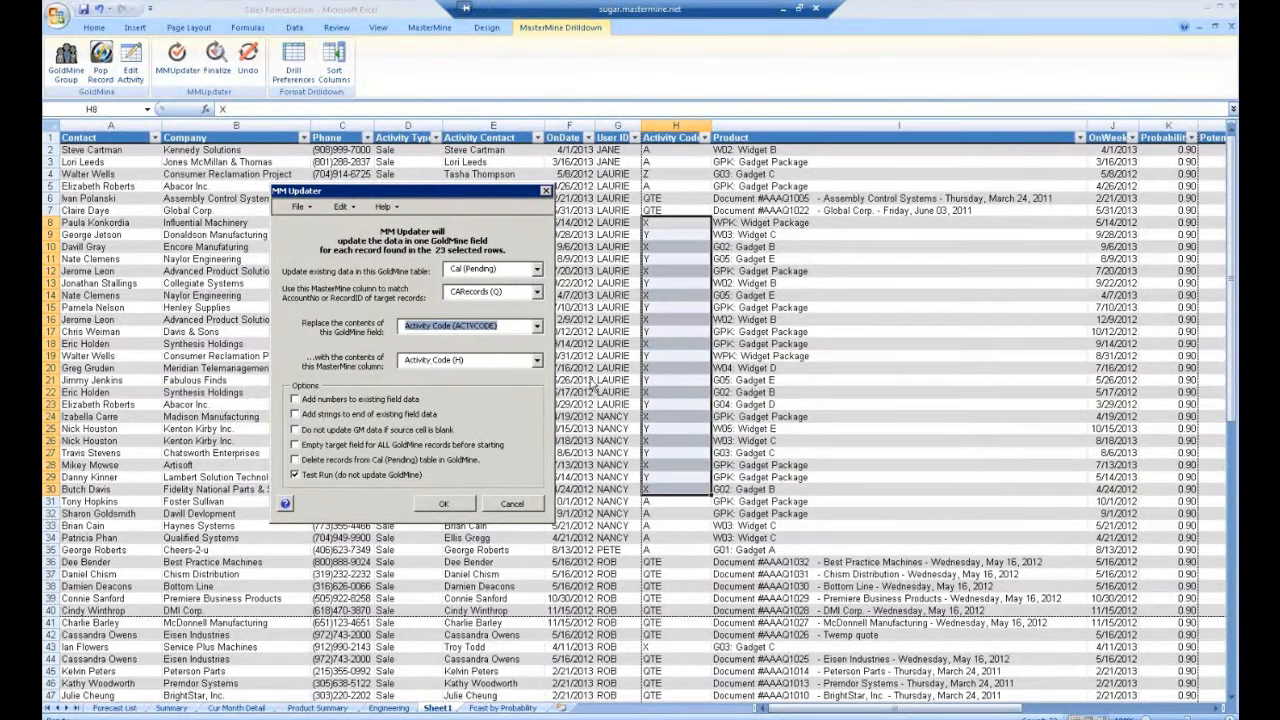
pyautogui.click(430, 500)
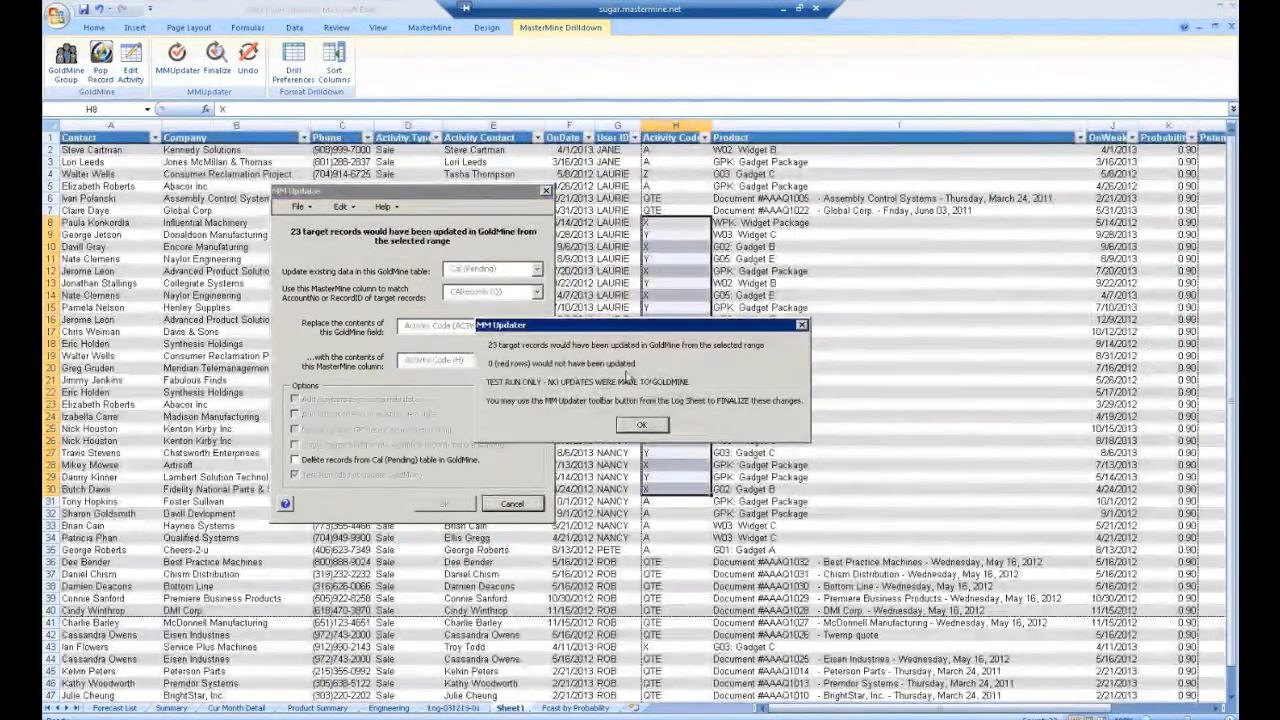
pyautogui.click(641, 424)
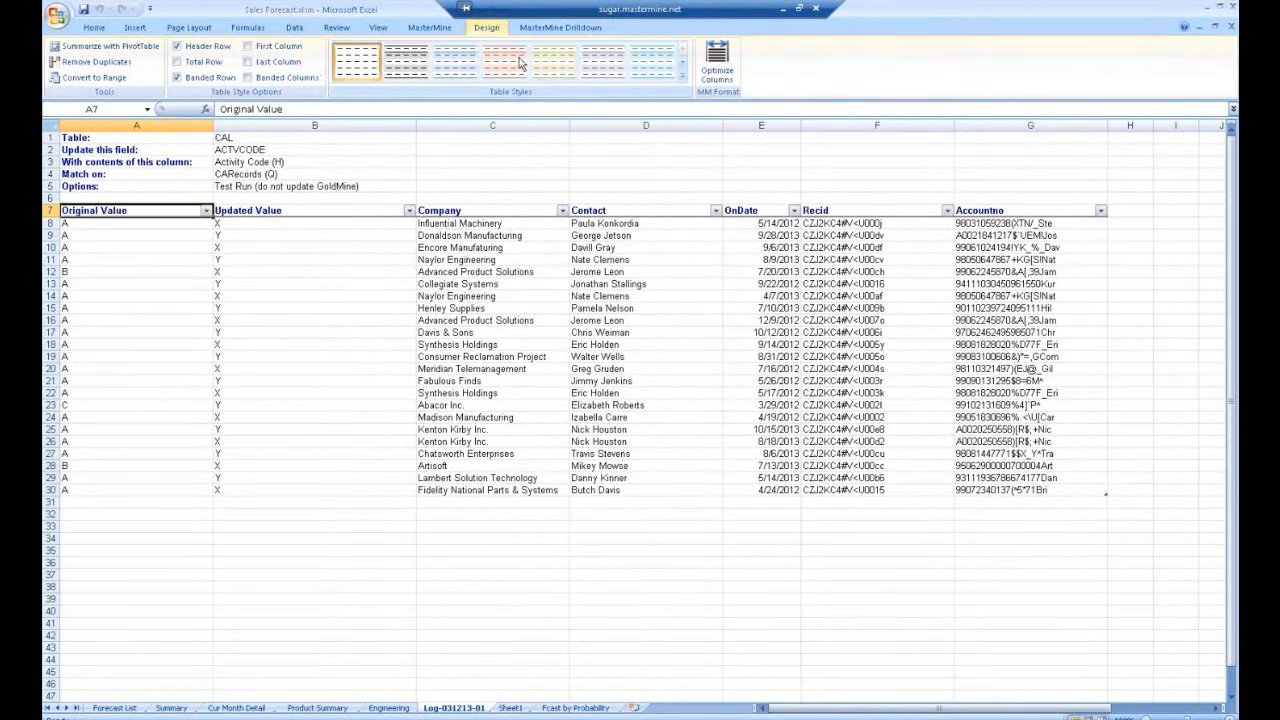
# Finalize the activity code changes logged on the test-run log sheet so they are written to GoldMine.
pyautogui.click(560, 27)
pyautogui.click(216, 55)
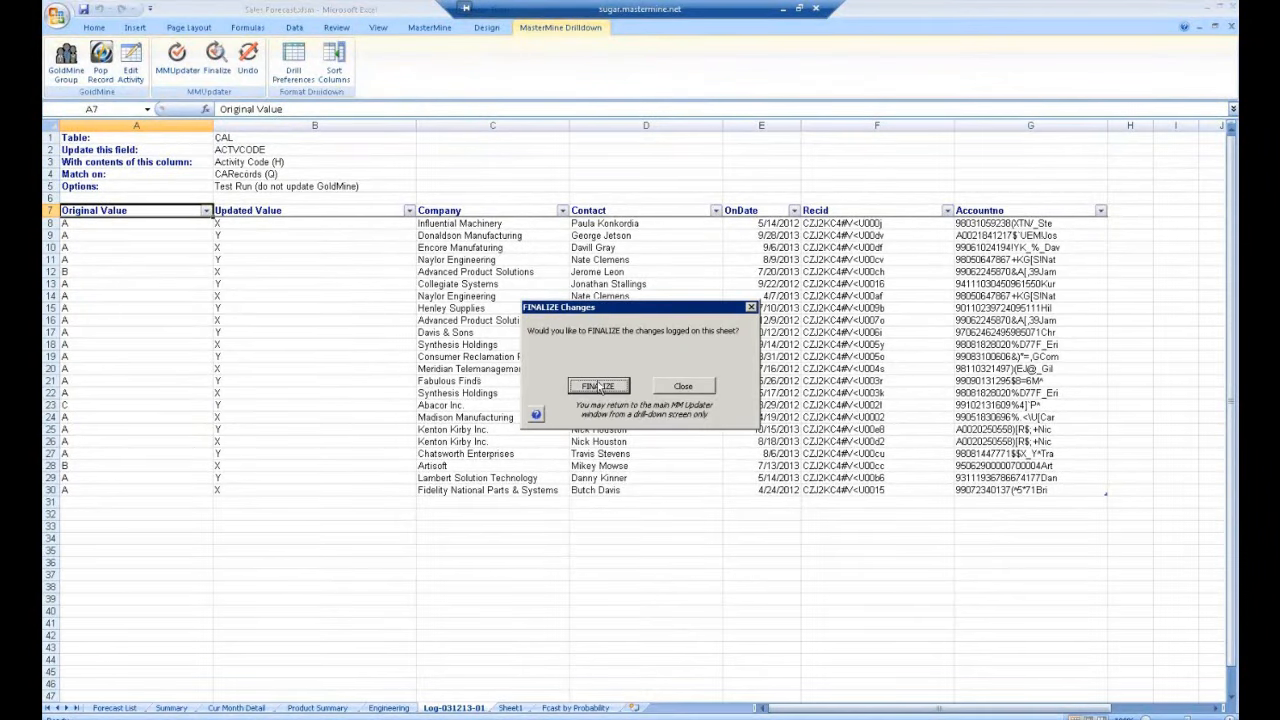
pyautogui.click(600, 388)
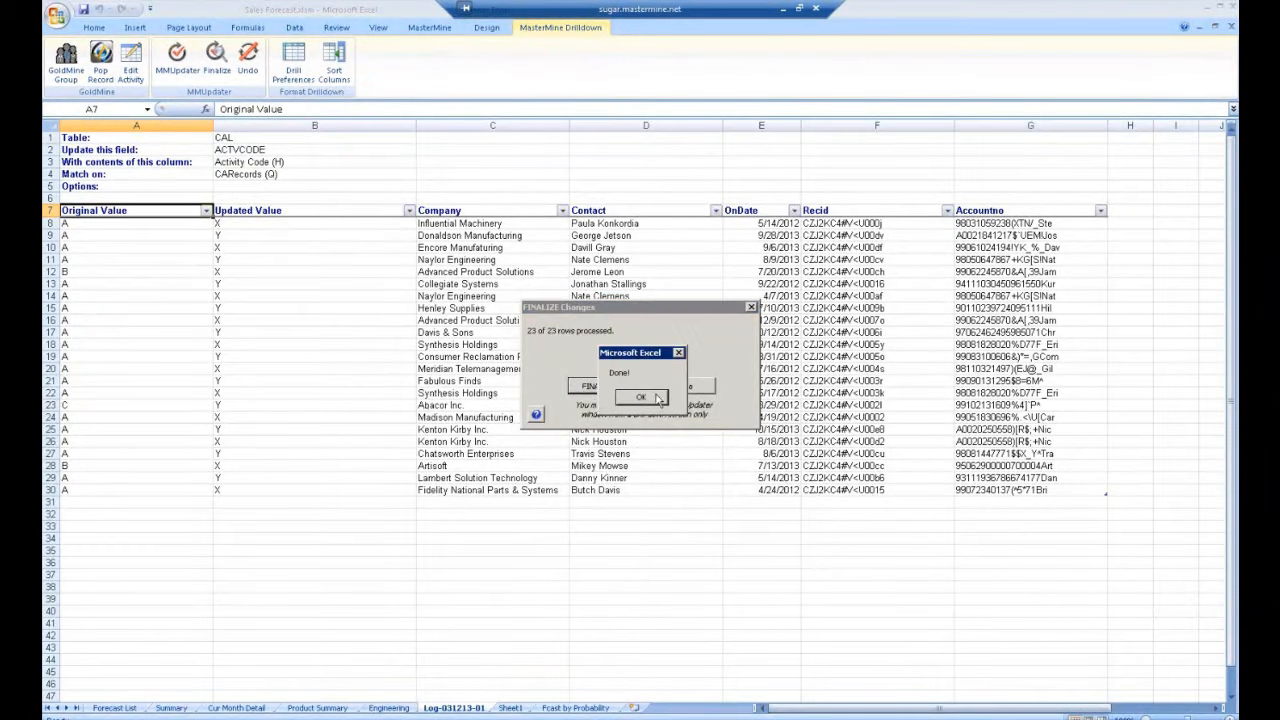
pyautogui.click(641, 397)
pyautogui.click(684, 395)
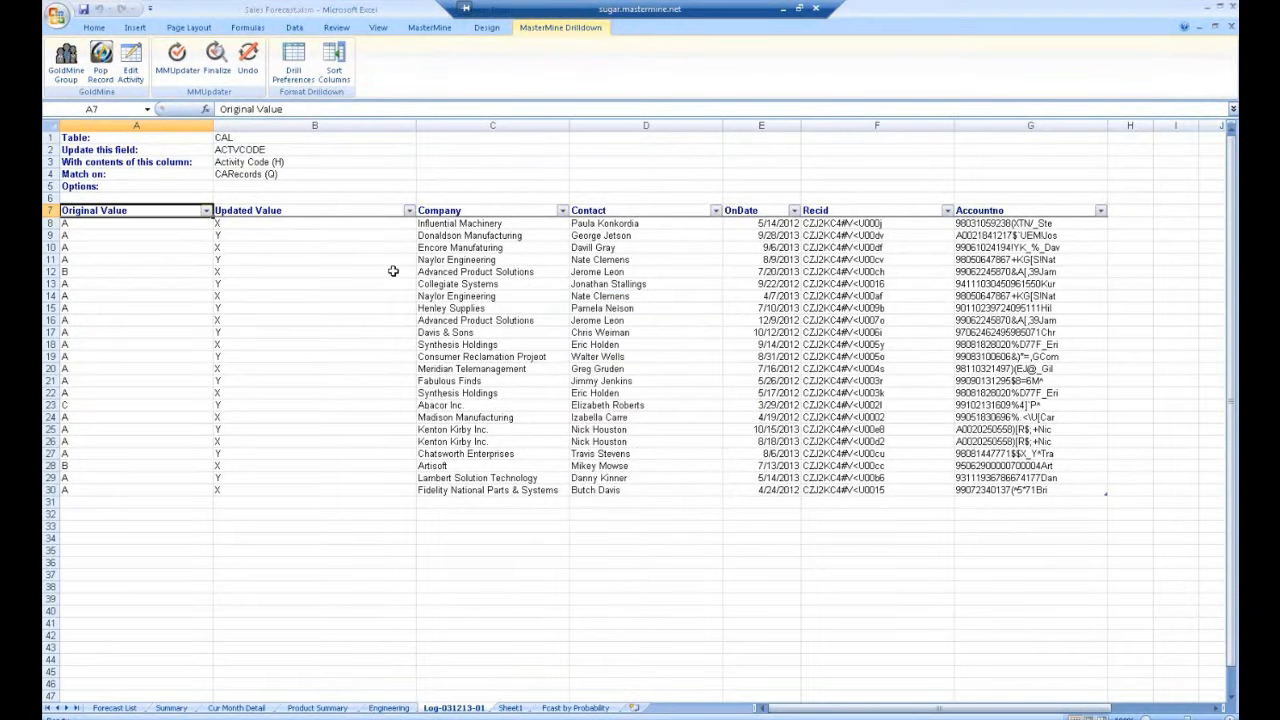
# Open the first logged row's contact record in GoldMine and check the code of its pending 5/14/2012 sale.
pyautogui.doubleClick(249, 225)
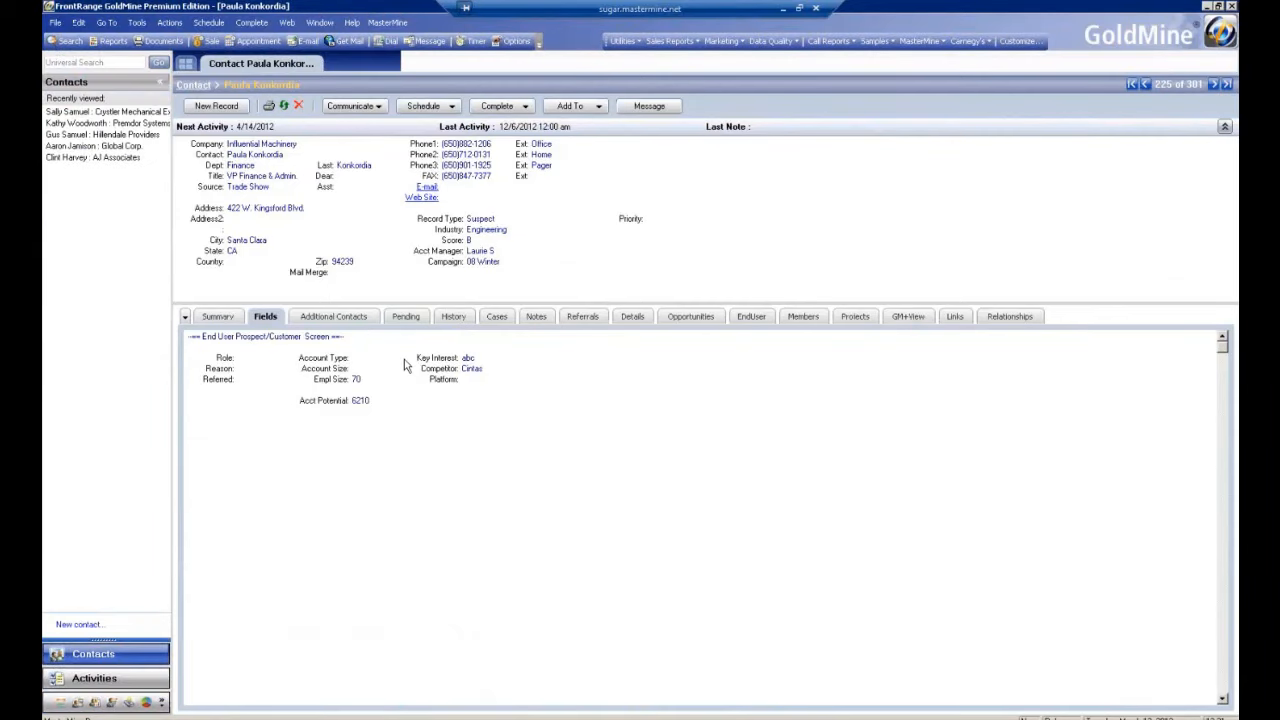
pyautogui.click(406, 317)
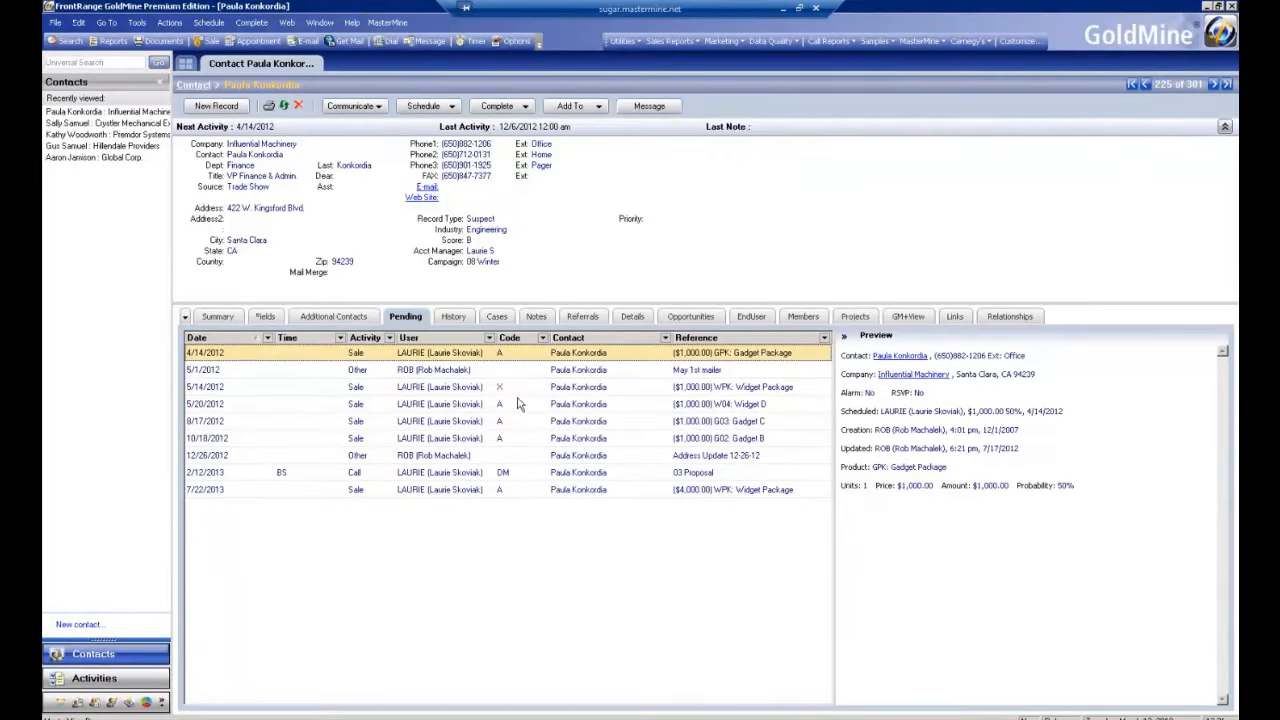
pyautogui.click(498, 393)
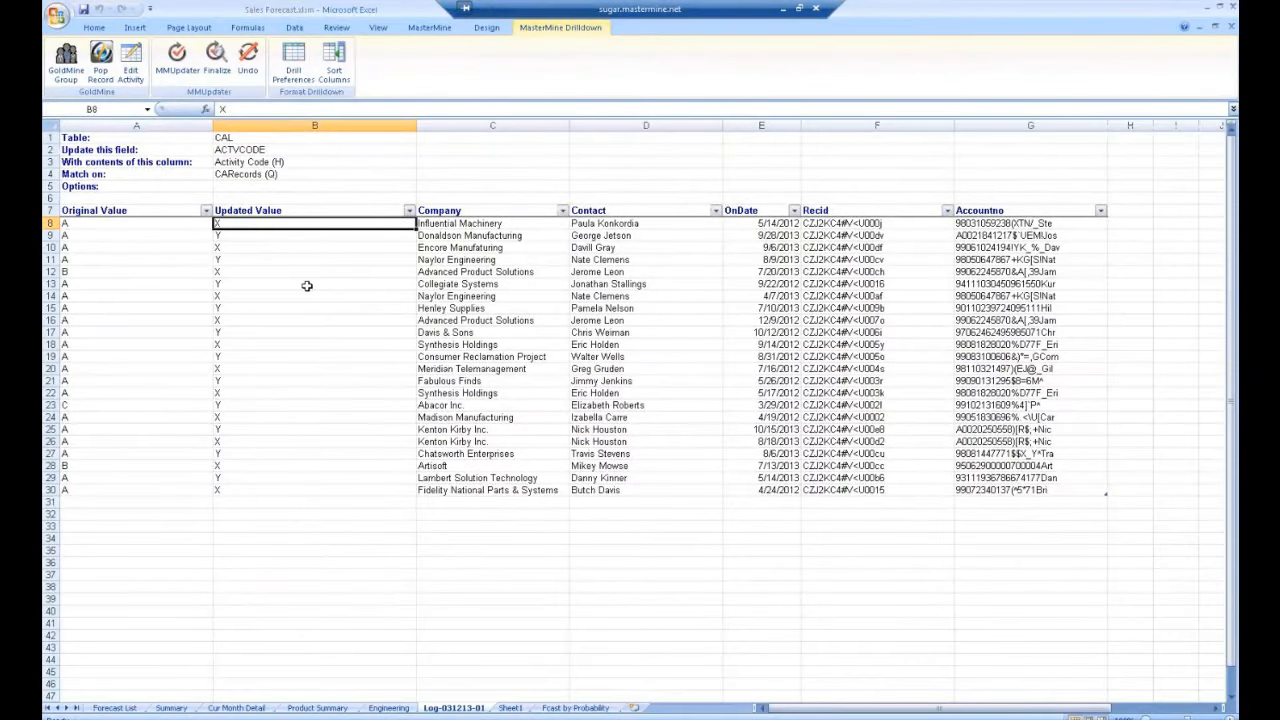
# Undo the finalized activity code updates recorded on the log sheet and close the undo dialog.
pyautogui.click(247, 60)
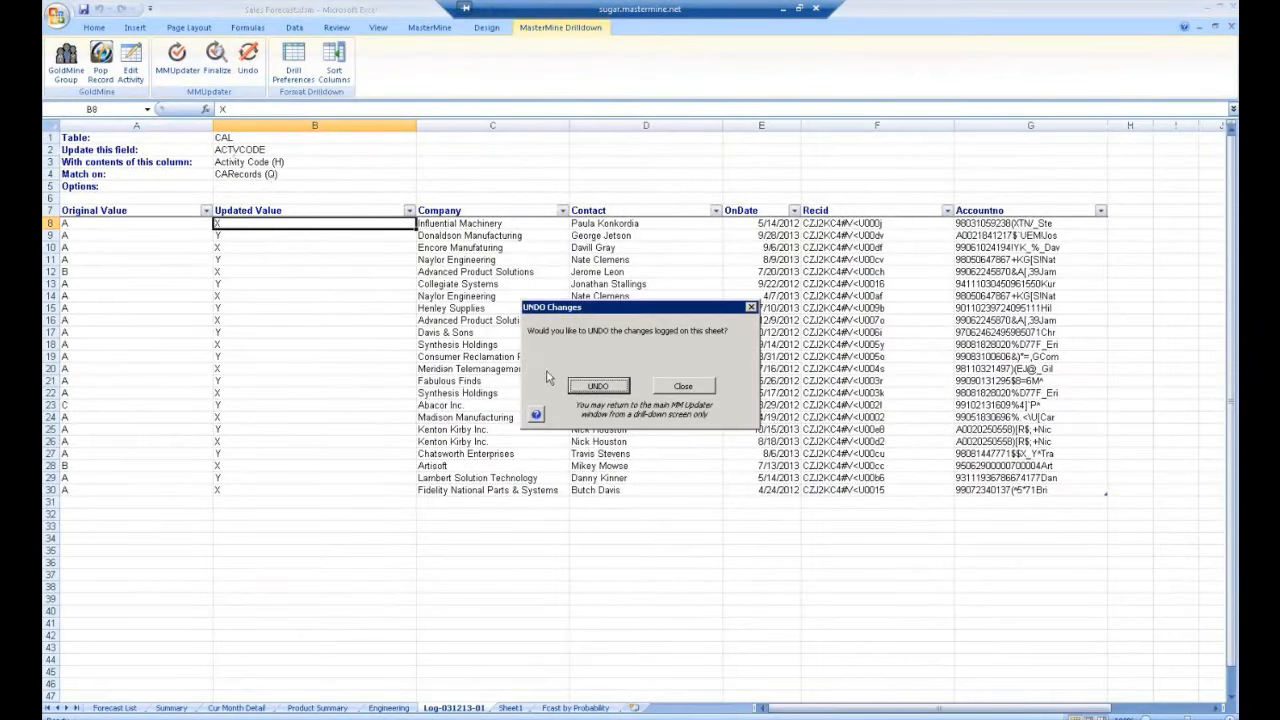
pyautogui.press('Return')
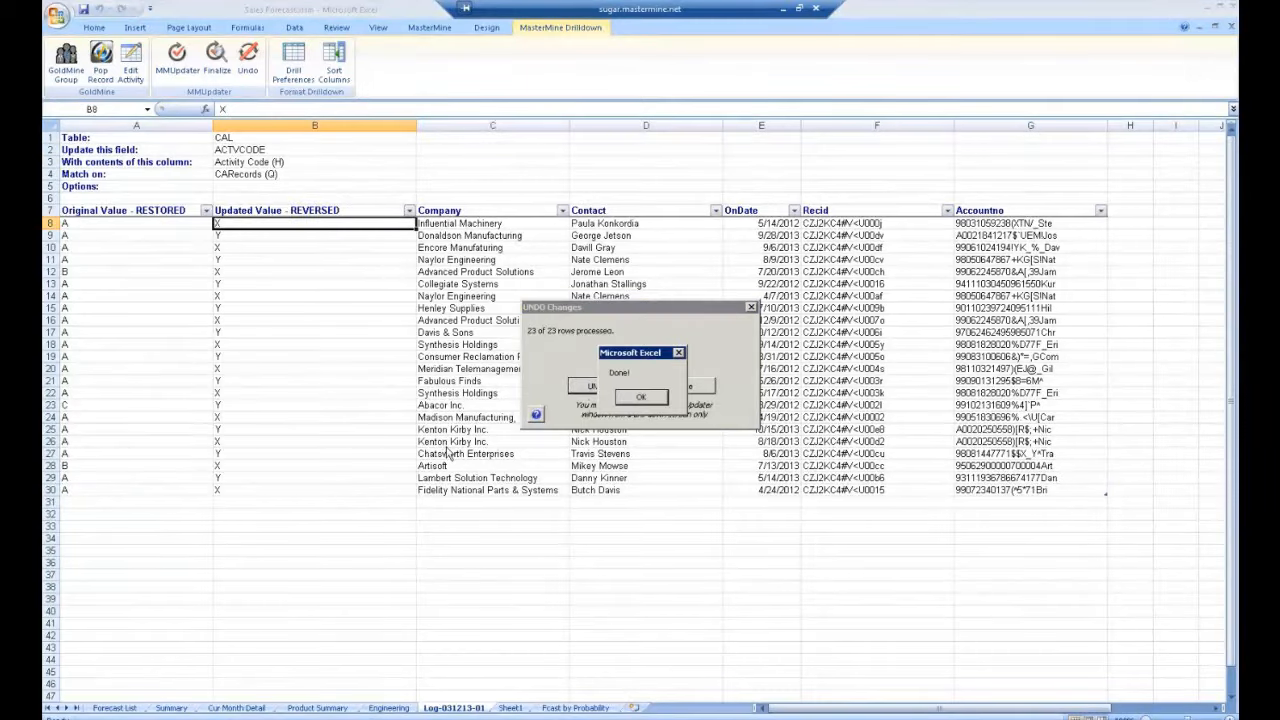
pyautogui.click(660, 398)
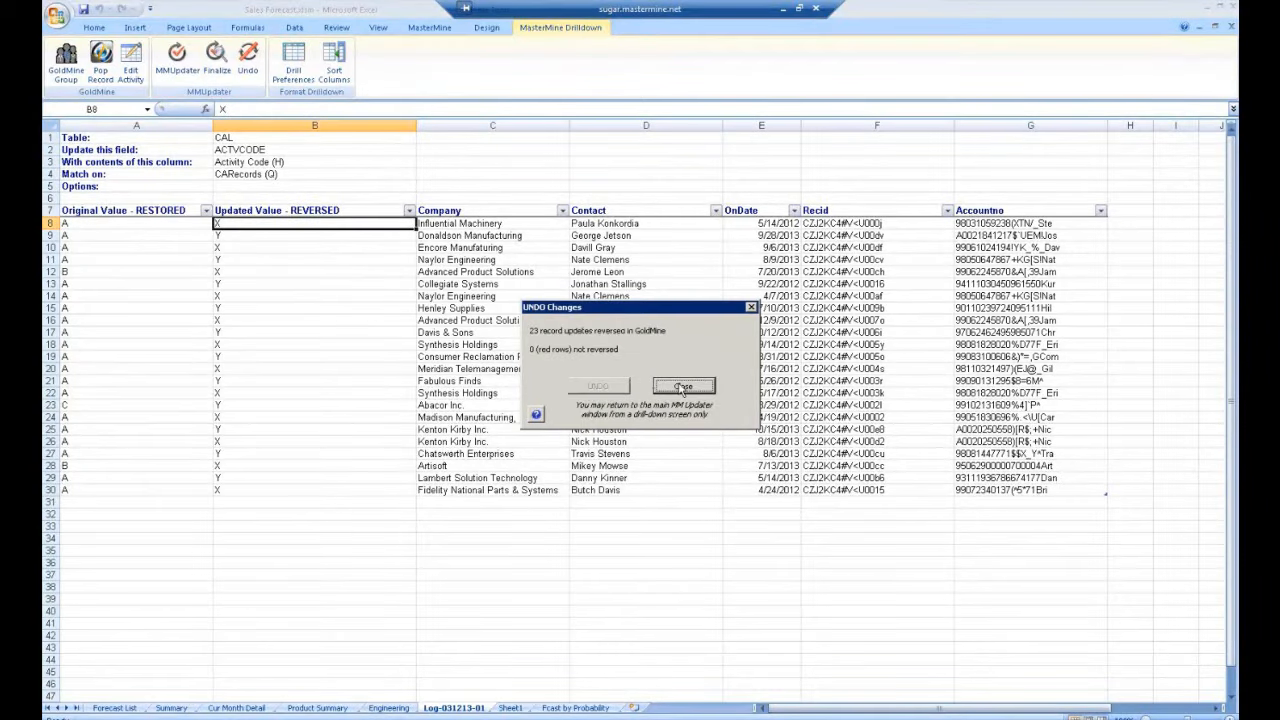
pyautogui.click(683, 387)
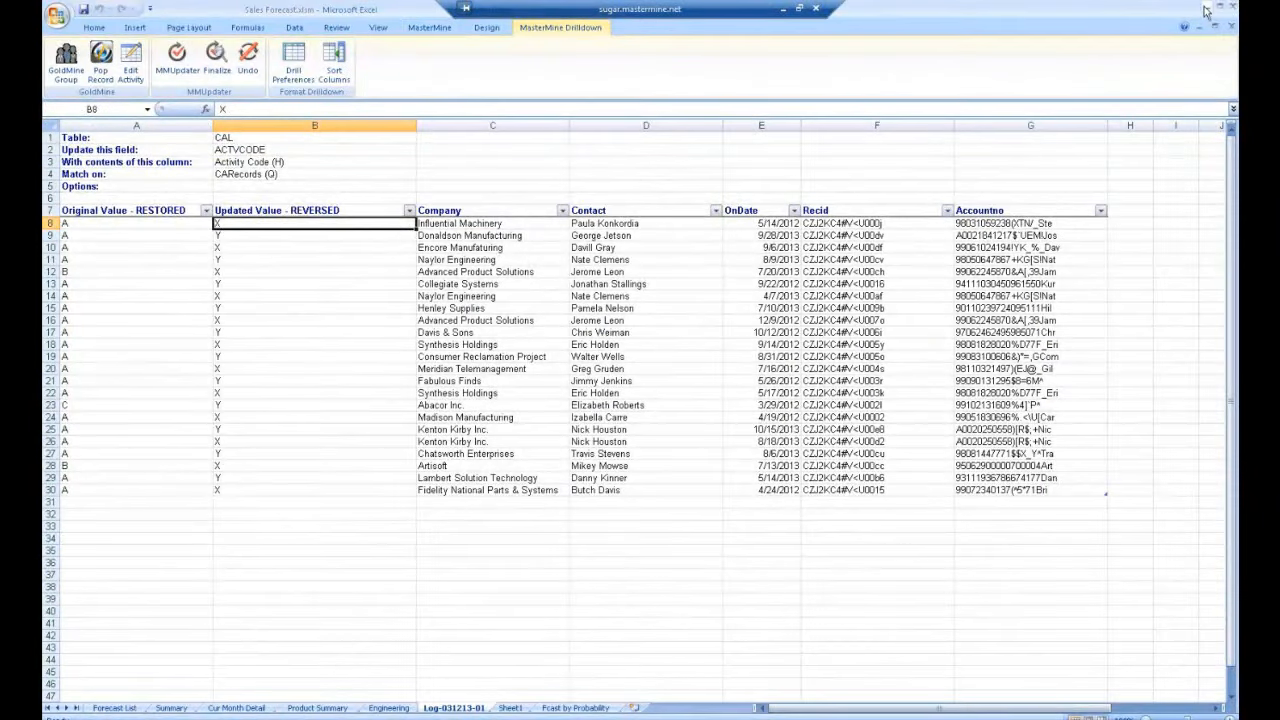
# Minimize the Sales Forecast workbook, the Pending Activities workbook and GoldMine to reach the desktop.
pyautogui.click(1207, 12)
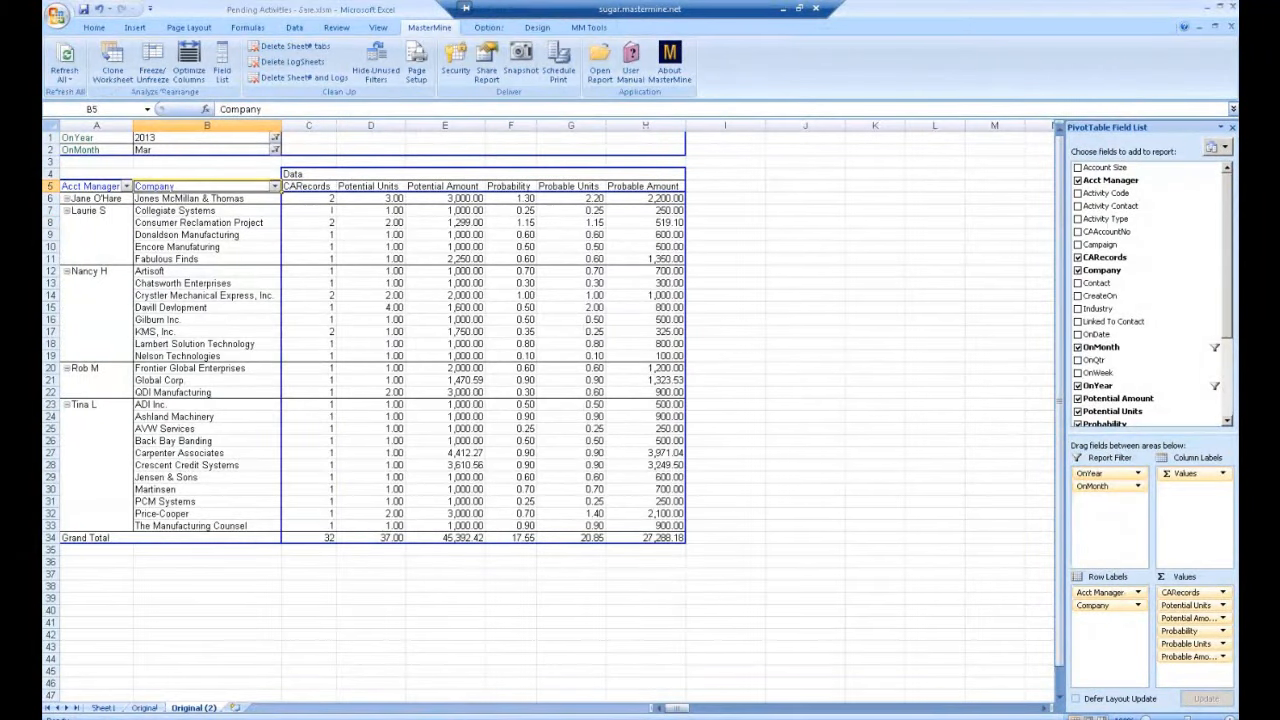
pyautogui.click(1207, 11)
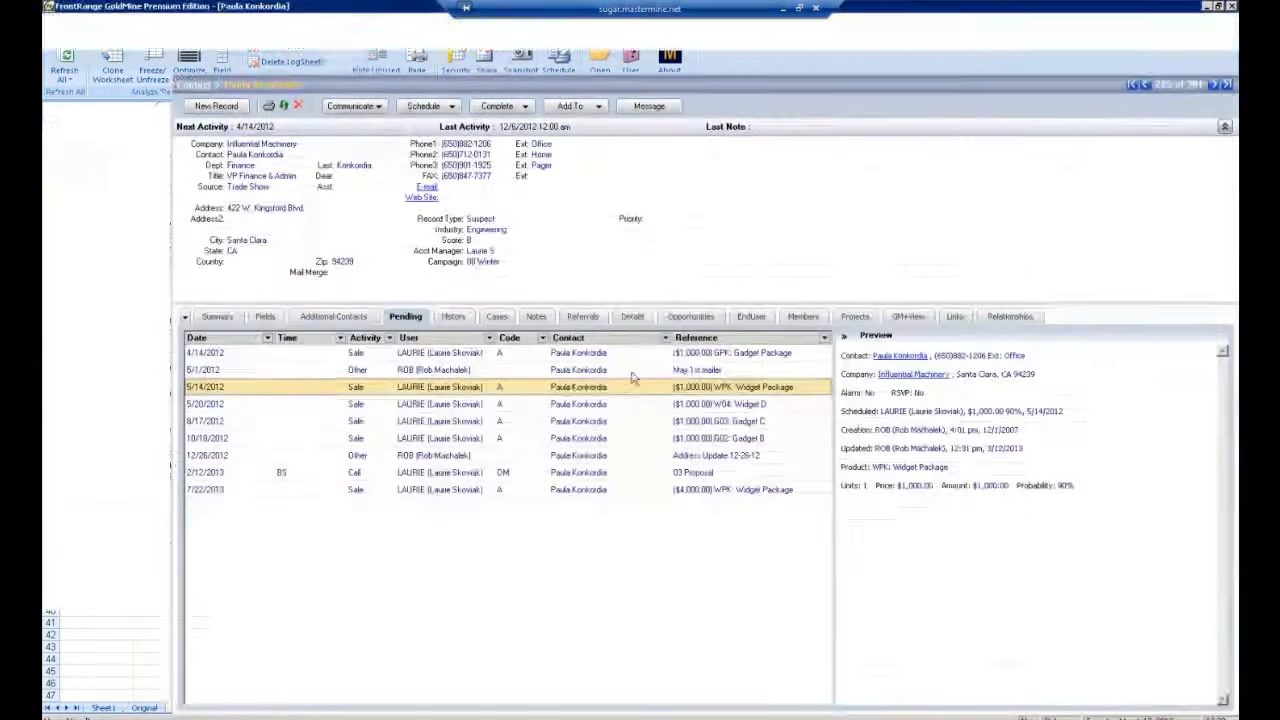
pyautogui.click(1207, 8)
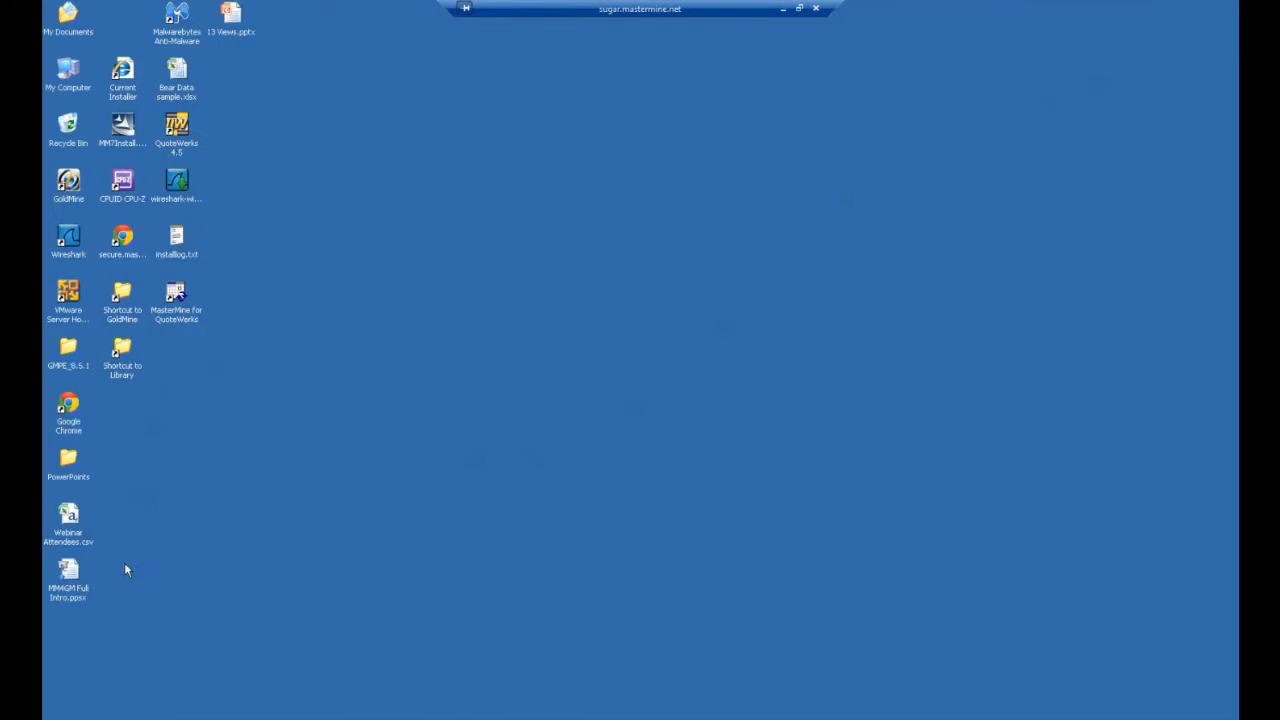